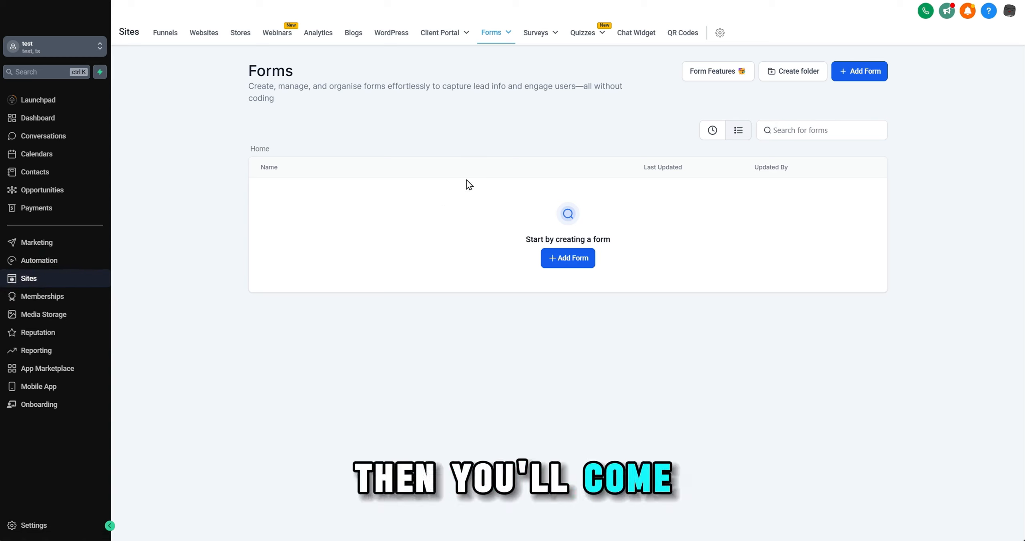
# Start creating a new form from templates in the Forms builder.
pyautogui.moveTo(544, 45)
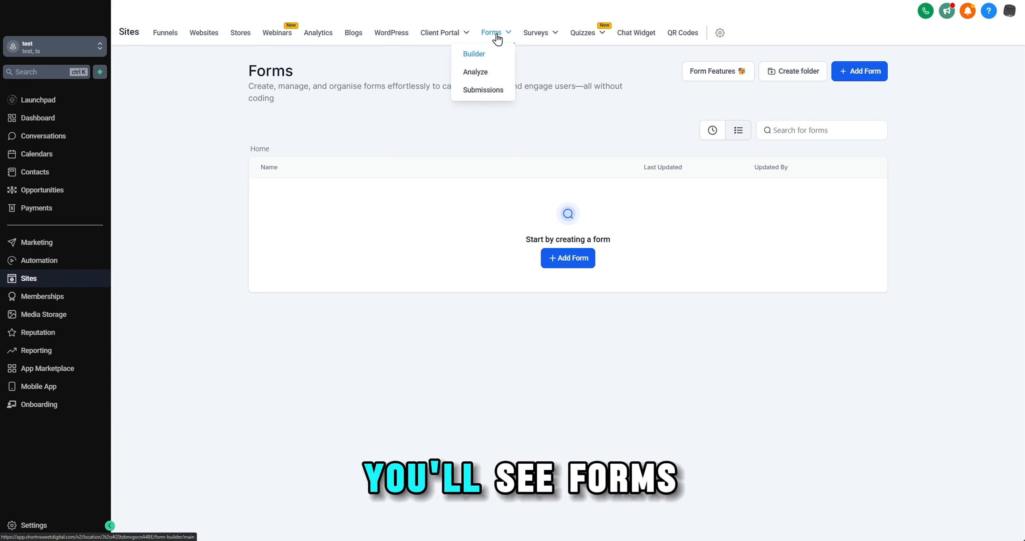
pyautogui.moveTo(497, 43)
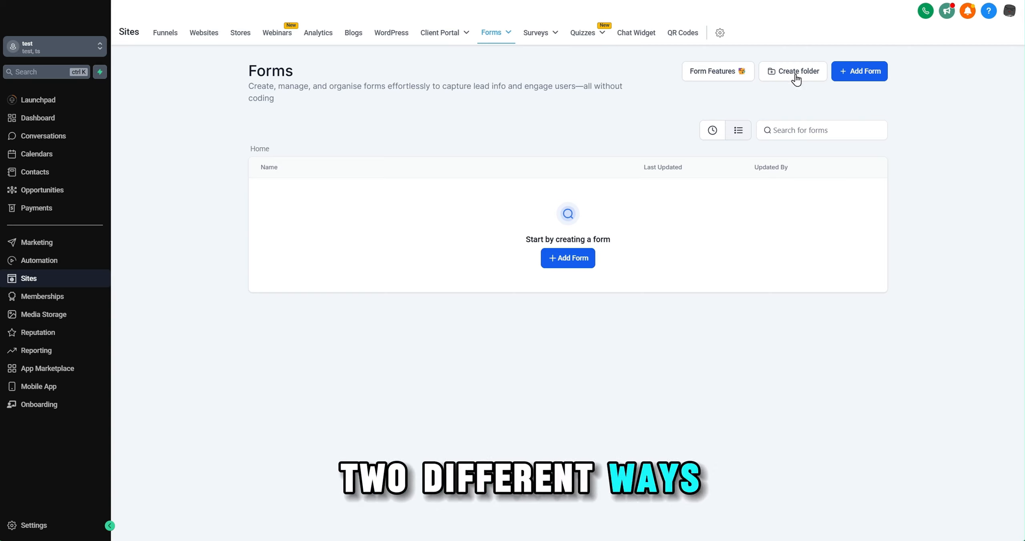
pyautogui.click(869, 71)
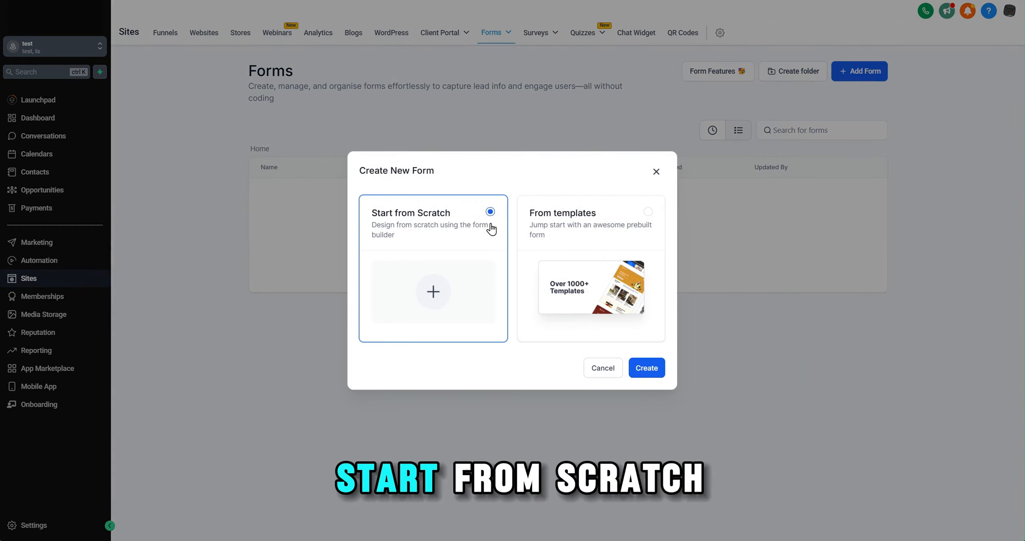
pyautogui.click(648, 212)
pyautogui.click(645, 368)
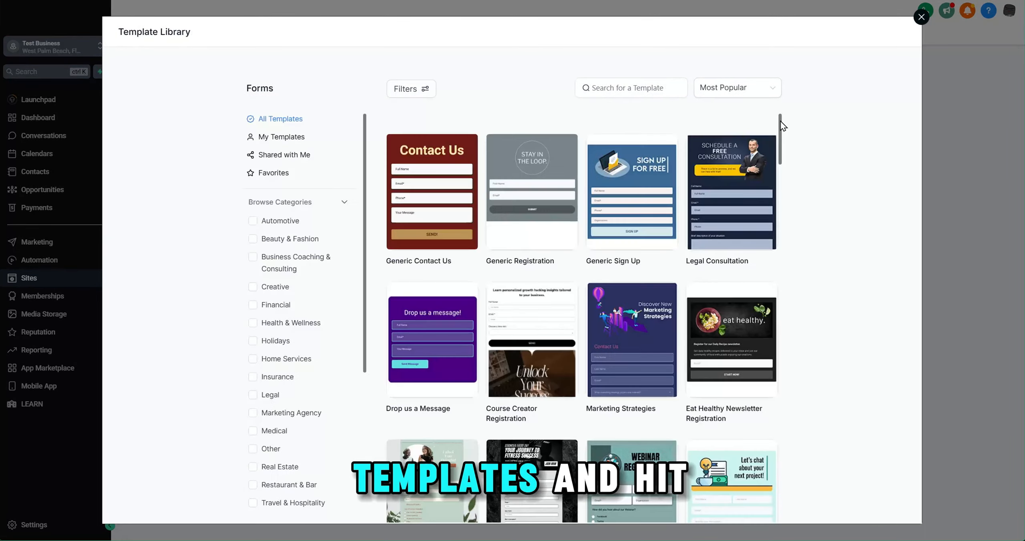
# Search the form templates for "event" and create the form from the Event Registration template.
pyautogui.moveTo(781, 122); pyautogui.dragTo(785, 142)
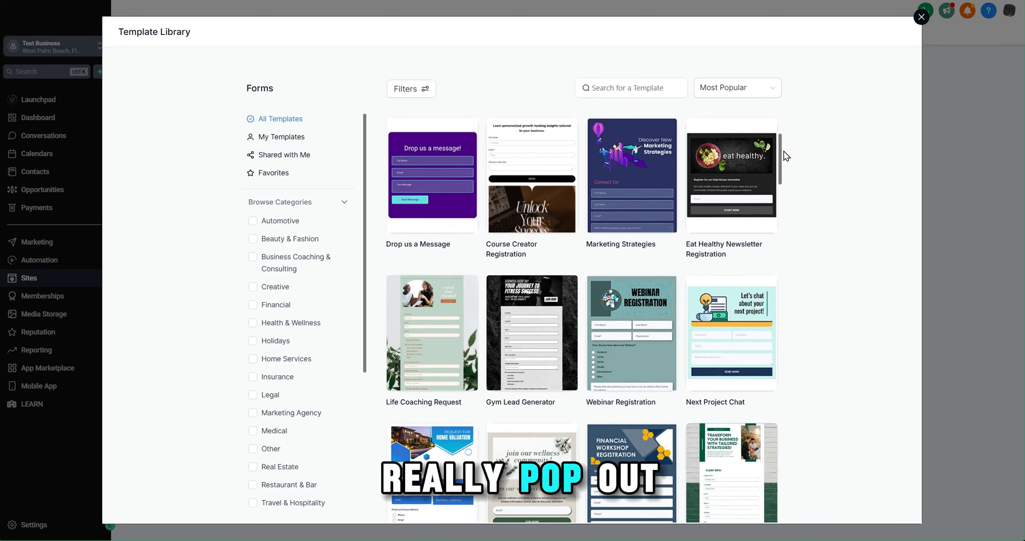
pyautogui.scroll(-2, 766, 282)
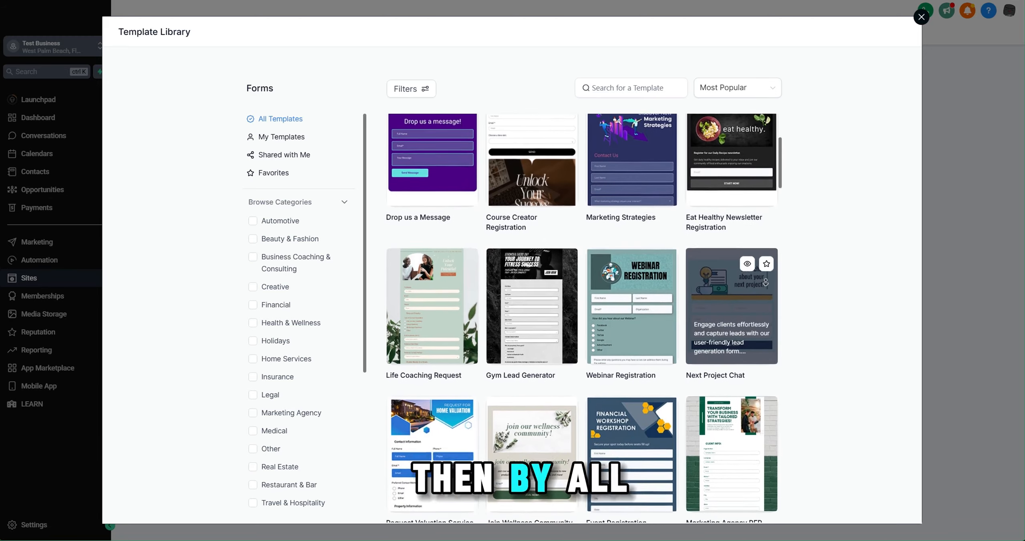
pyautogui.scroll(-3, 765, 282)
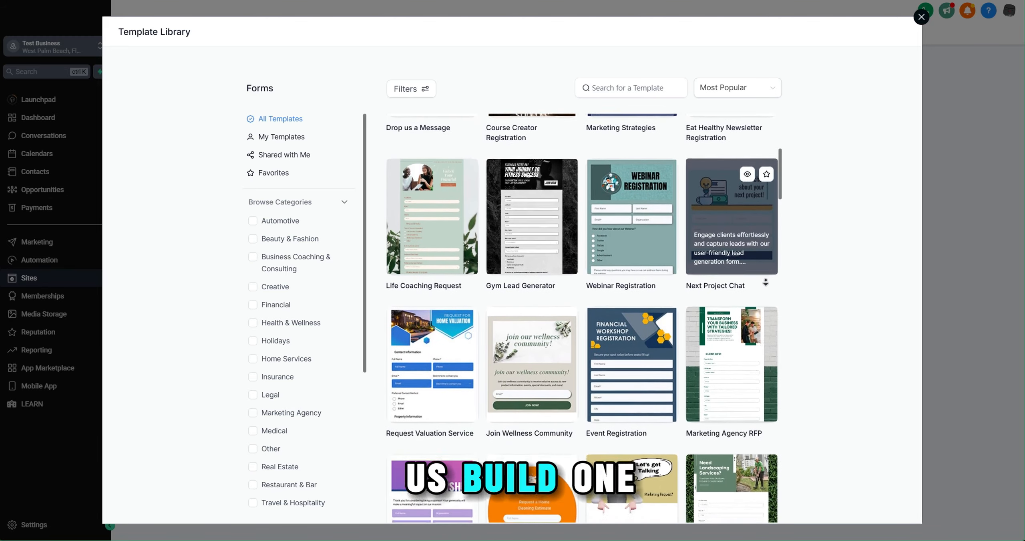
pyautogui.scroll(-2, 765, 282)
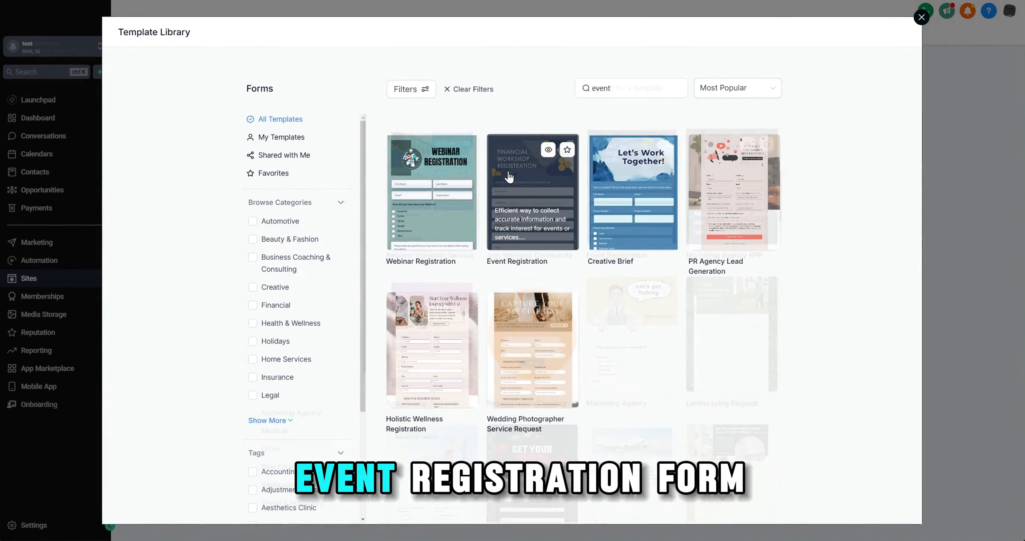
pyautogui.click(509, 176)
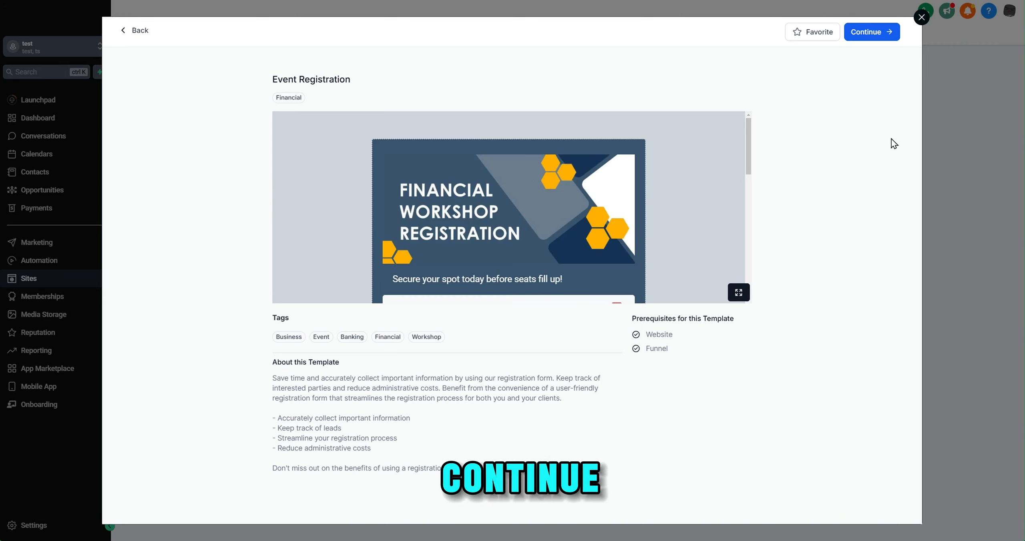
pyautogui.click(869, 38)
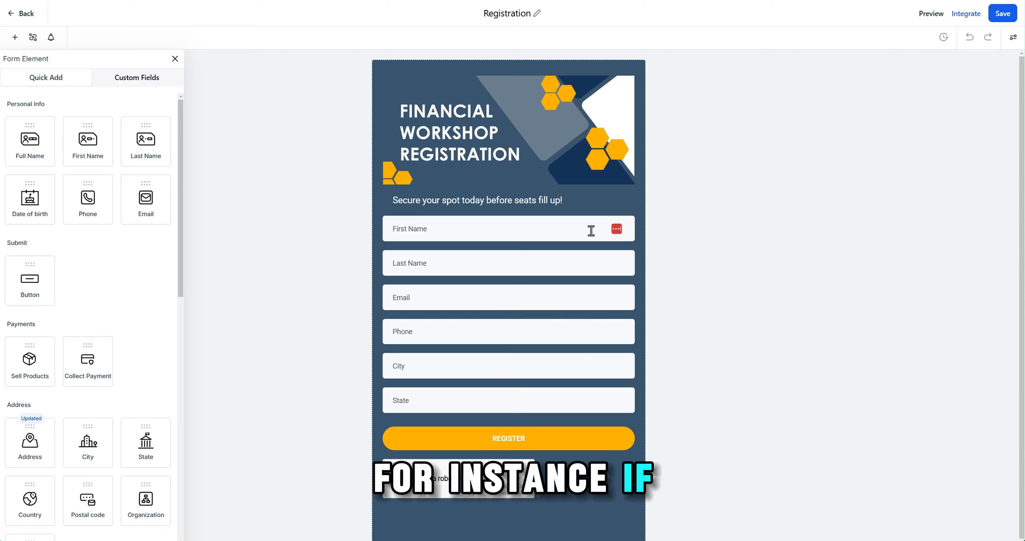
# Open the First Name field's settings, delete the field from the form, and undo the deletion.
pyautogui.click(505, 239)
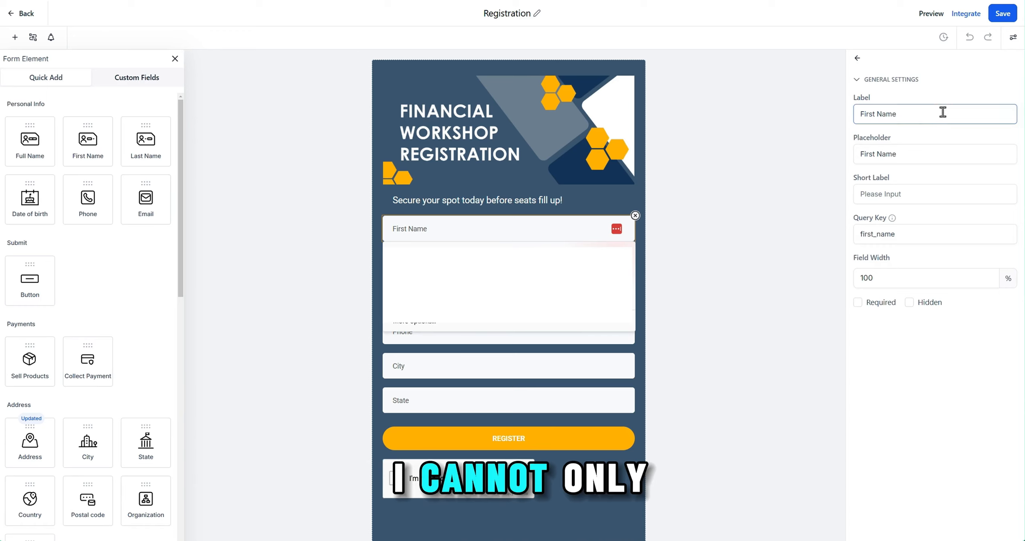
pyautogui.moveTo(917, 111); pyautogui.dragTo(854, 112)
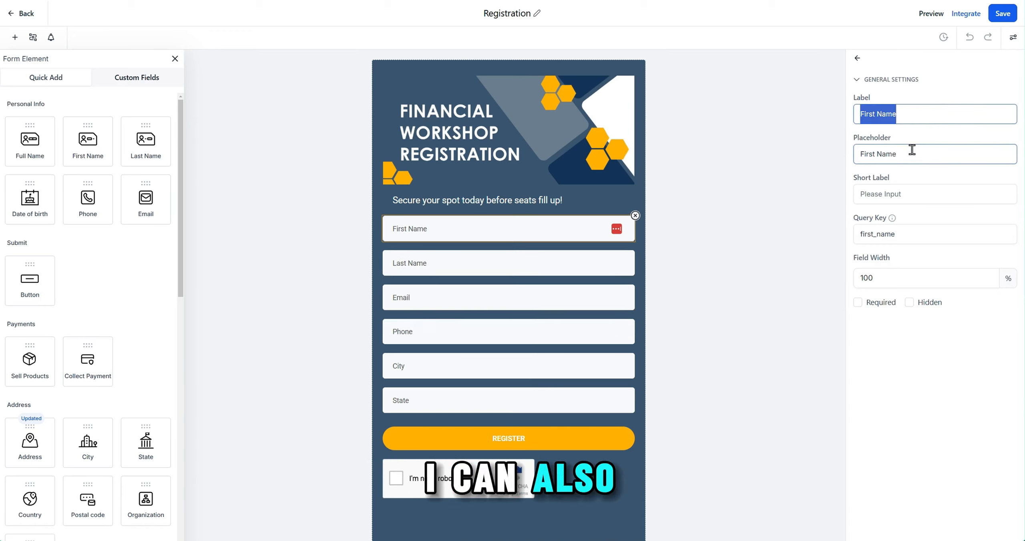
pyautogui.tripleClick(853, 151)
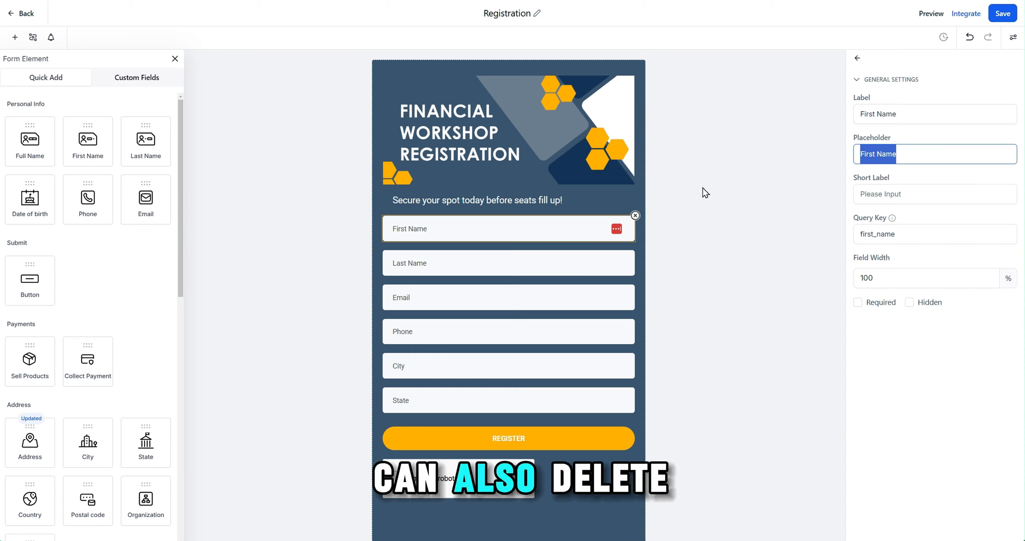
pyautogui.click(635, 216)
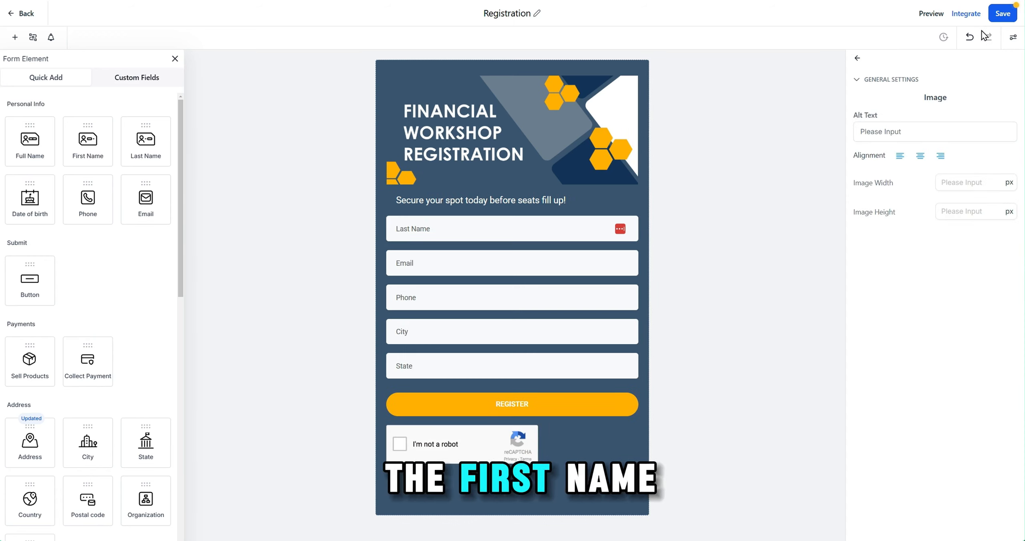
pyautogui.click(969, 37)
pyautogui.click(969, 37)
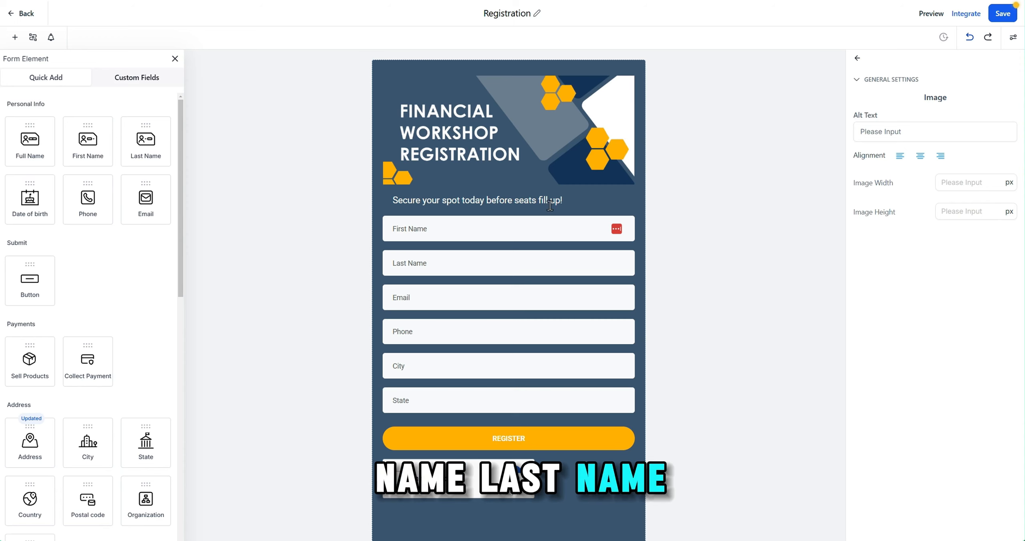
# Remove the City, State and captcha elements from the registration form.
pyautogui.scroll(-1, 551, 224)
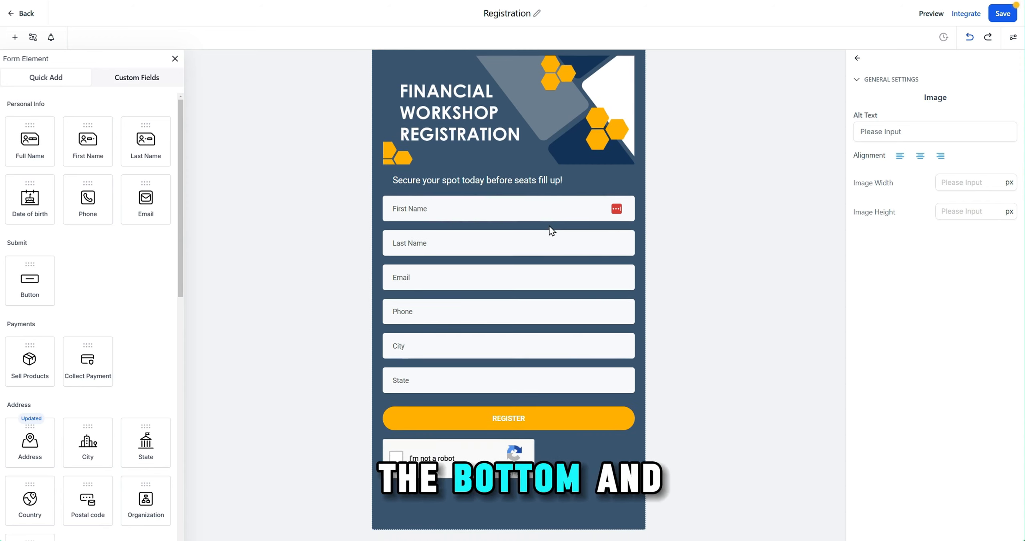
pyautogui.click(490, 344)
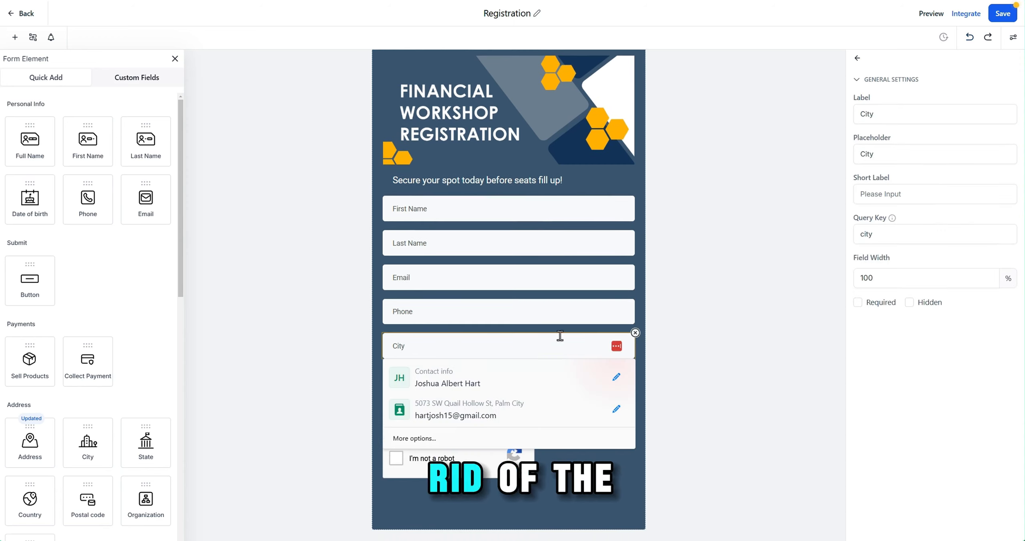
pyautogui.click(634, 334)
pyautogui.click(636, 362)
pyautogui.click(638, 353)
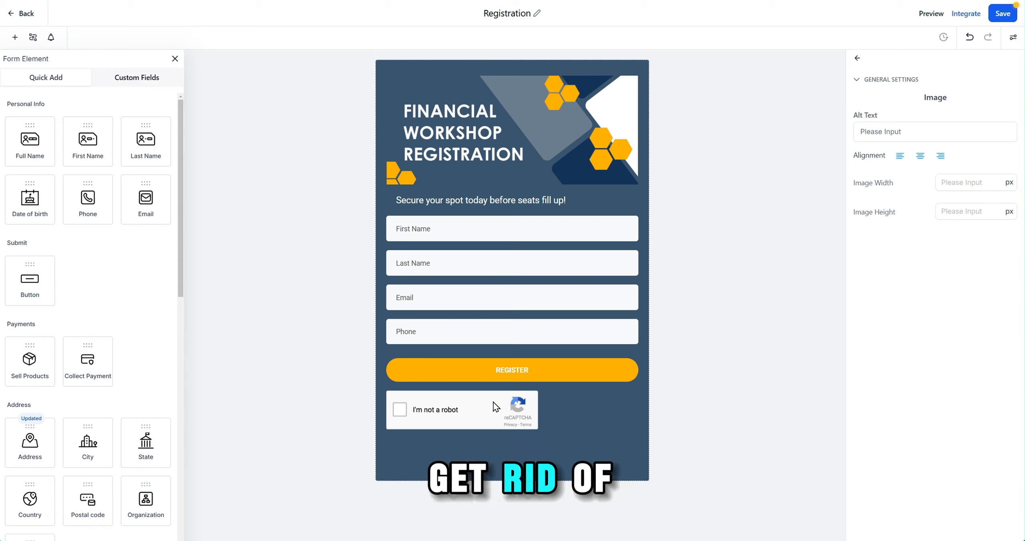
pyautogui.click(594, 390)
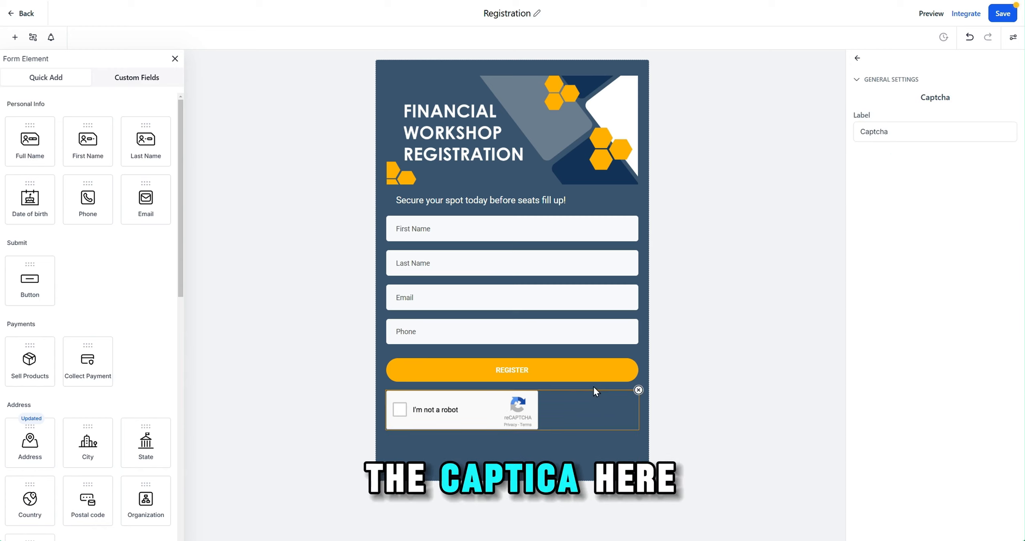
pyautogui.click(639, 390)
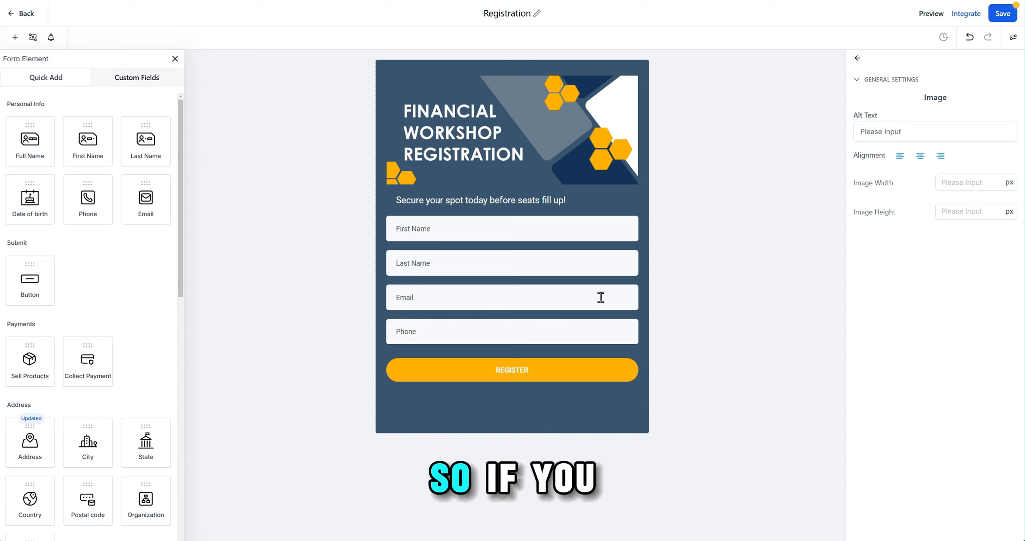
# Review the quick-add form elements, from personal info and payments through to the customized and other elements.
pyautogui.click(15, 38)
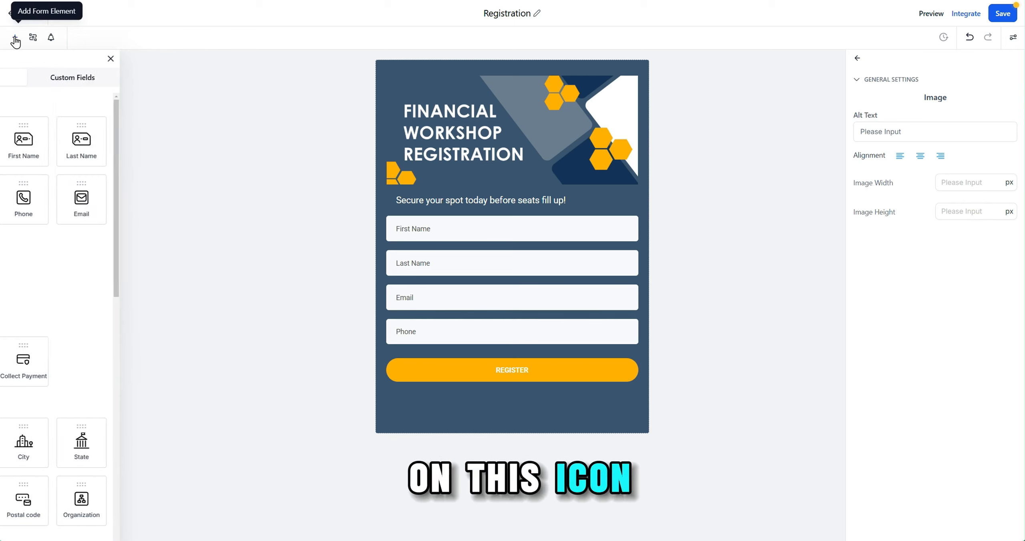
pyautogui.scroll(-5, 66, 128)
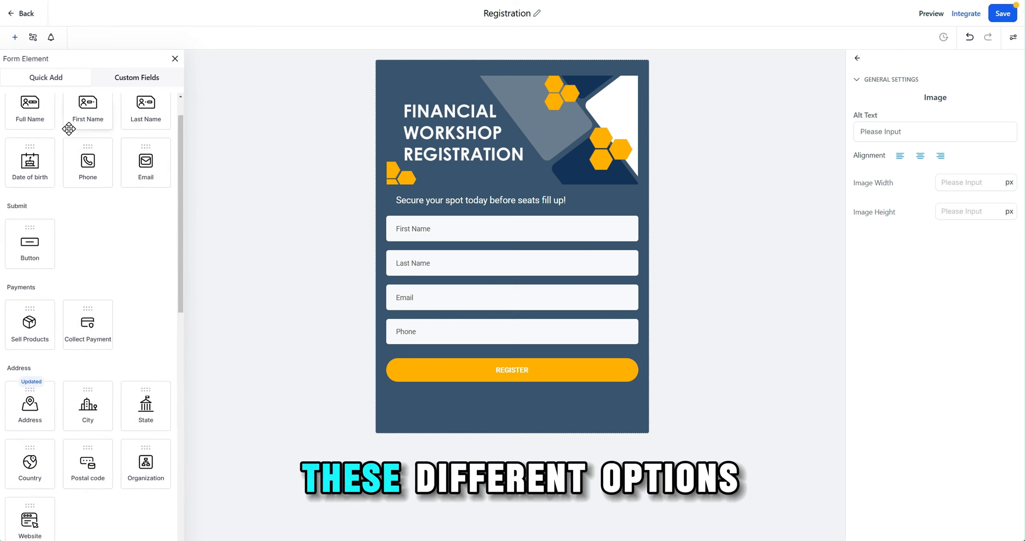
pyautogui.scroll(5, 40, 150)
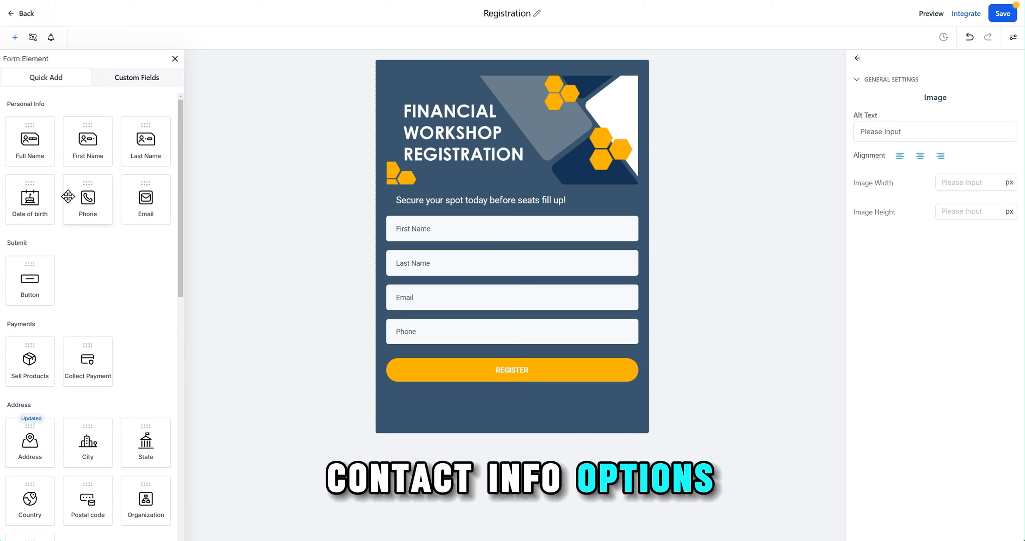
pyautogui.scroll(-5, 125, 206)
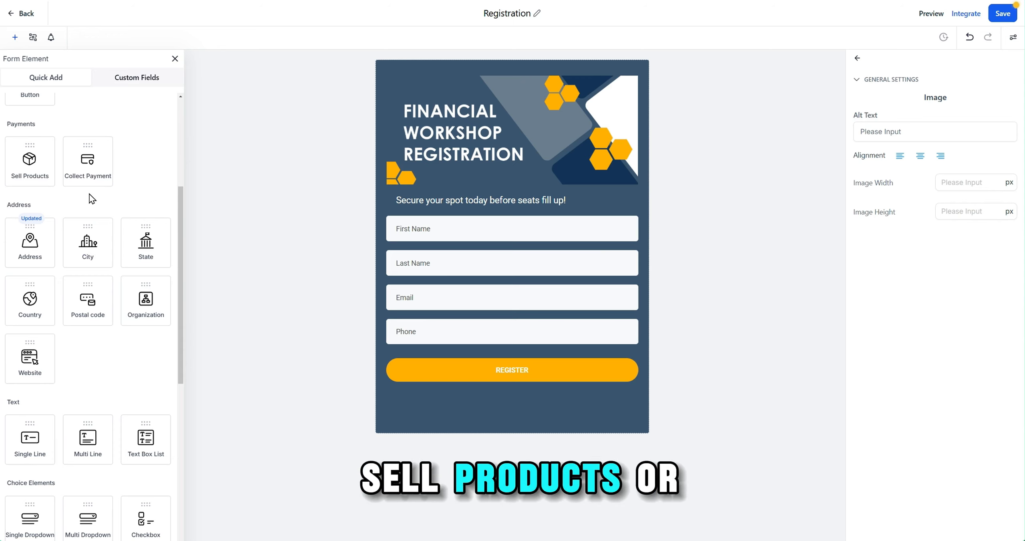
pyautogui.scroll(-4, 92, 198)
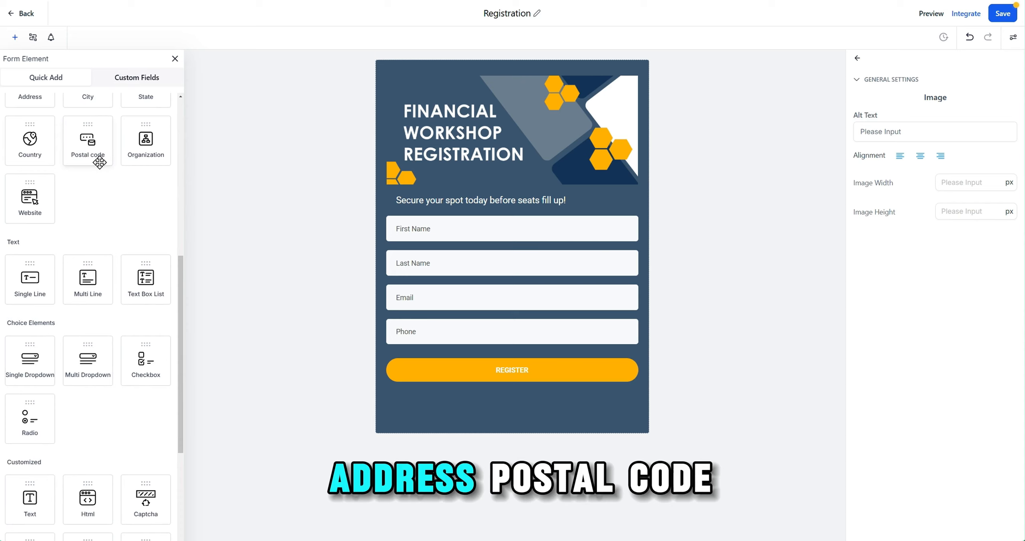
pyautogui.scroll(-5, 84, 192)
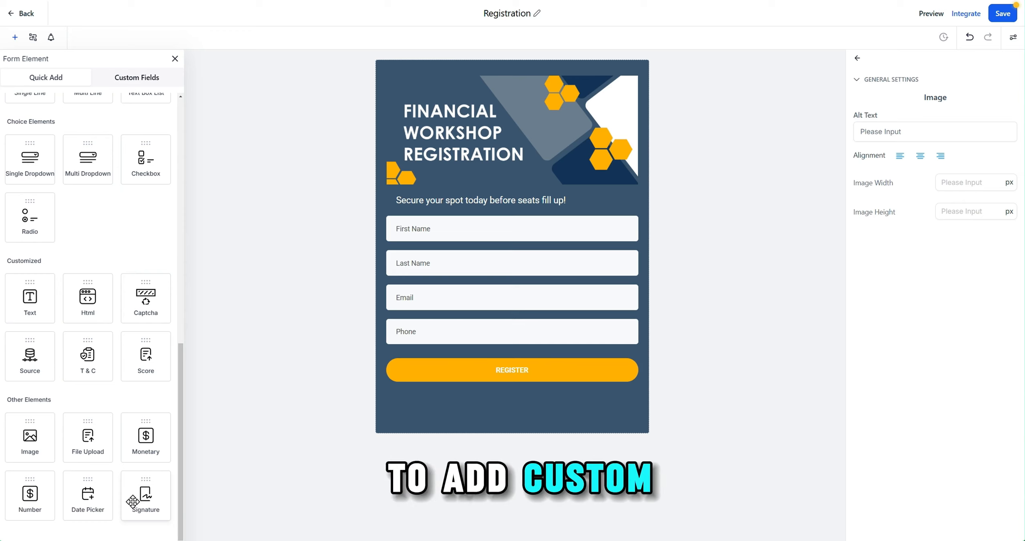
# Start a new custom field, preview the text input and value types, and proceed with the Monetary type.
pyautogui.click(150, 77)
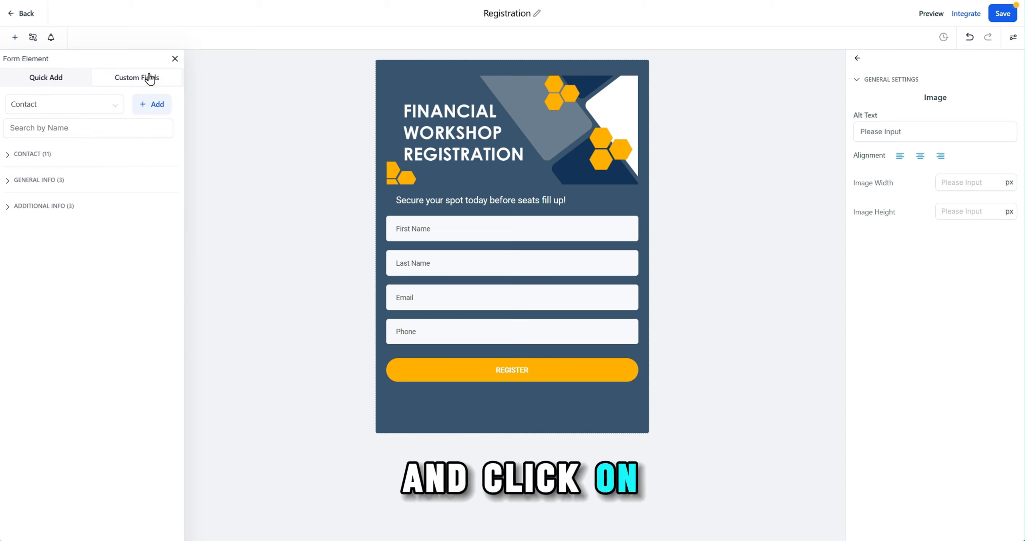
pyautogui.click(152, 104)
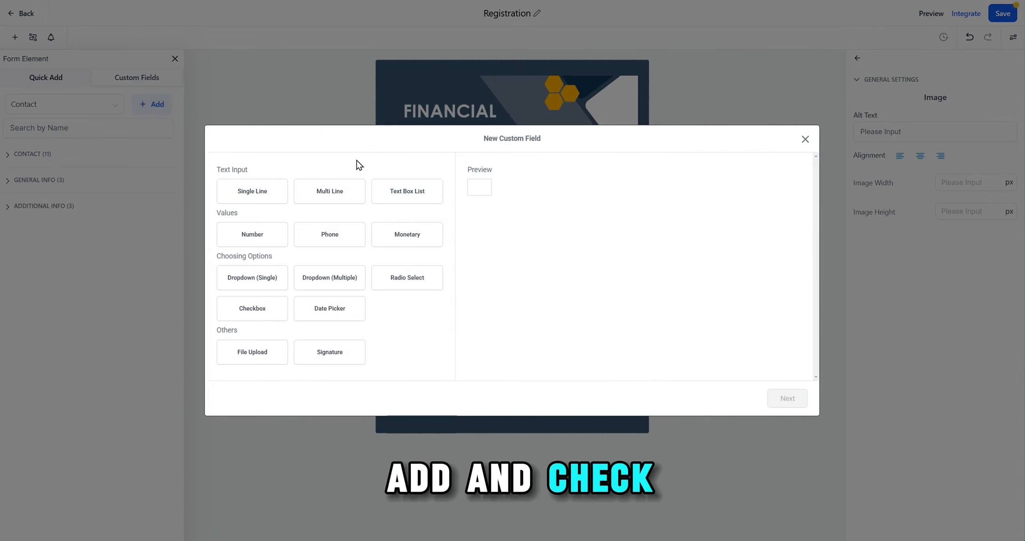
pyautogui.click(266, 192)
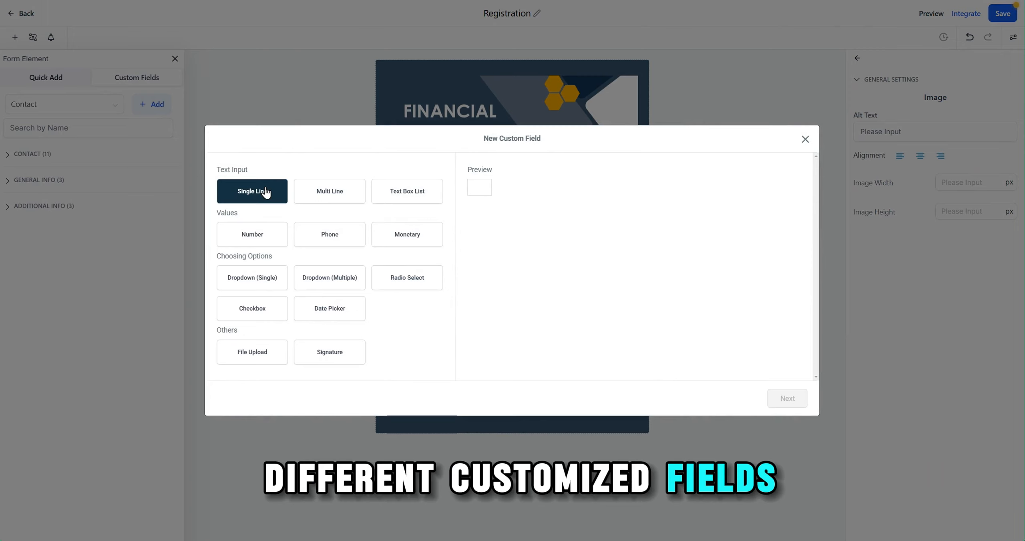
pyautogui.click(315, 197)
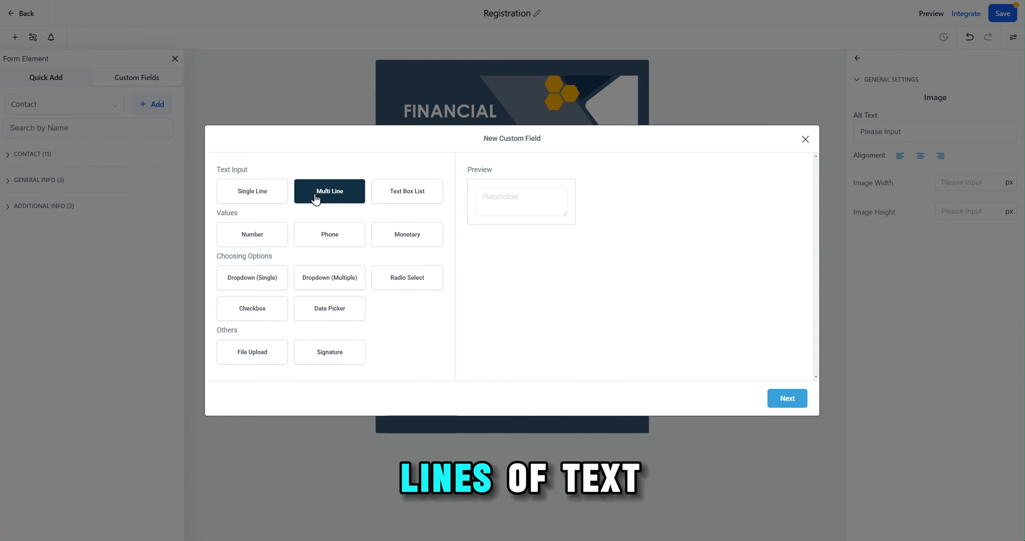
pyautogui.click(395, 203)
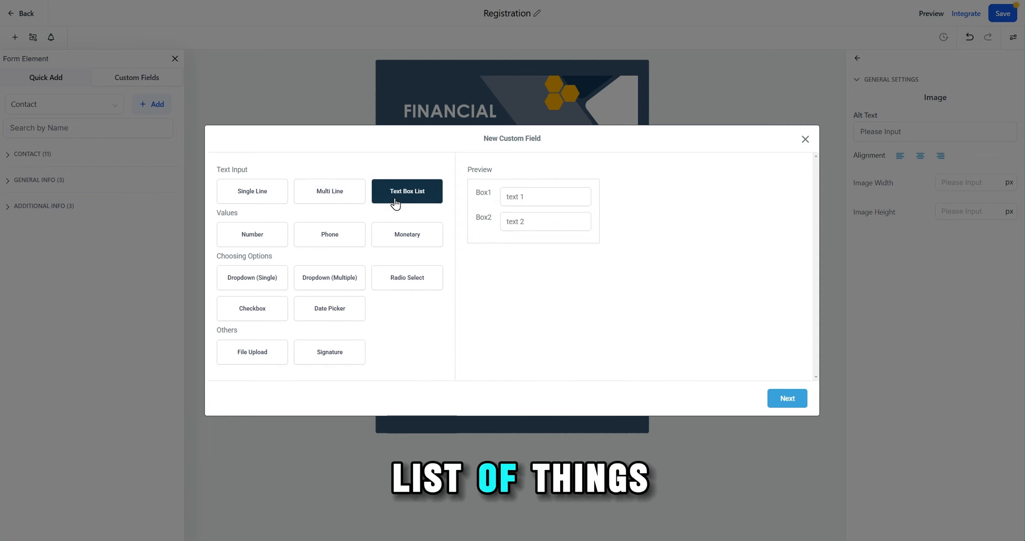
pyautogui.click(218, 242)
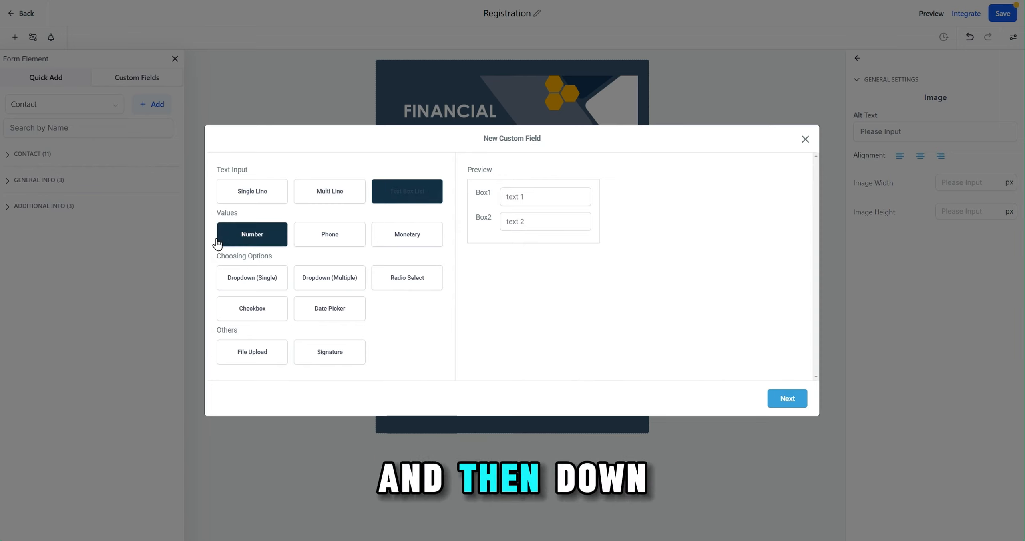
pyautogui.click(330, 239)
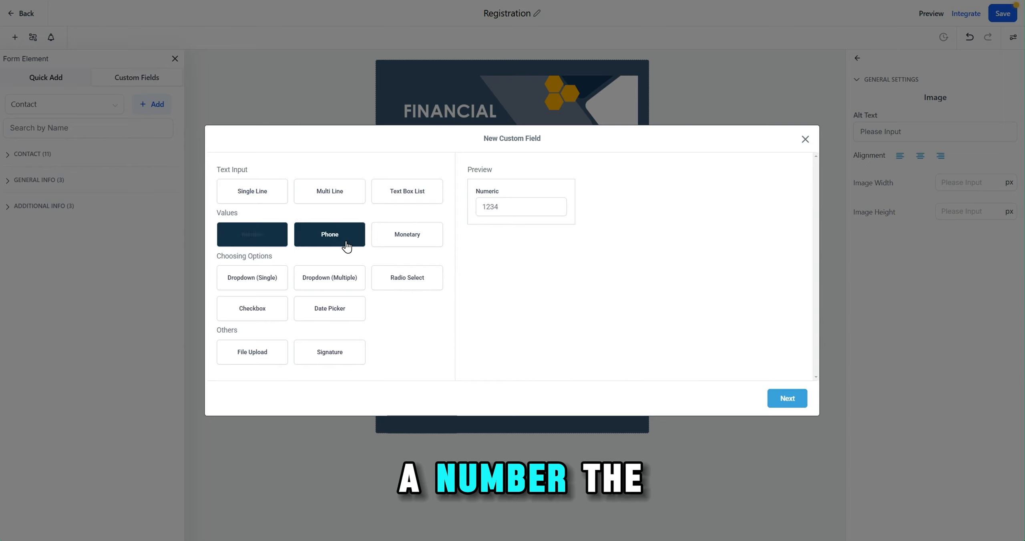
pyautogui.click(415, 241)
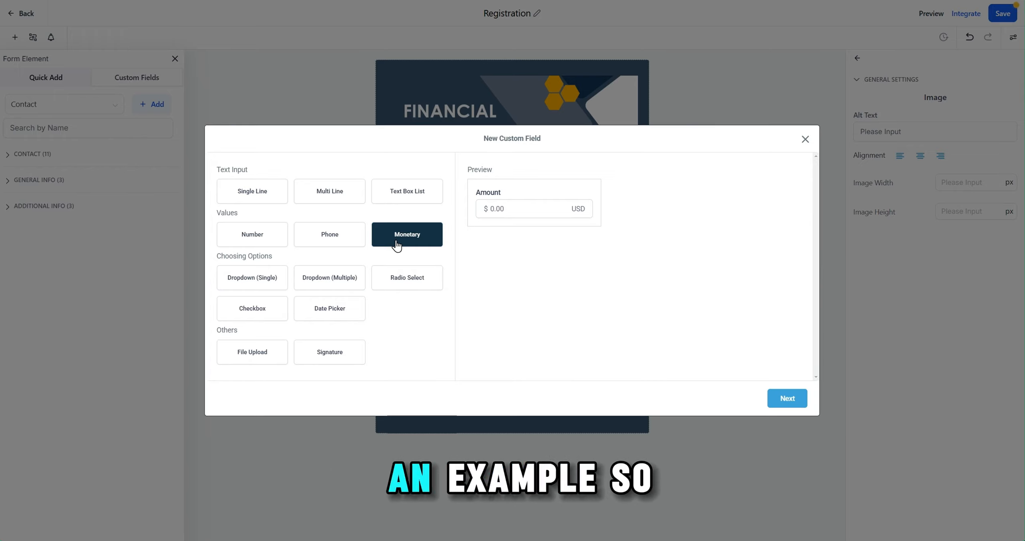
pyautogui.click(788, 397)
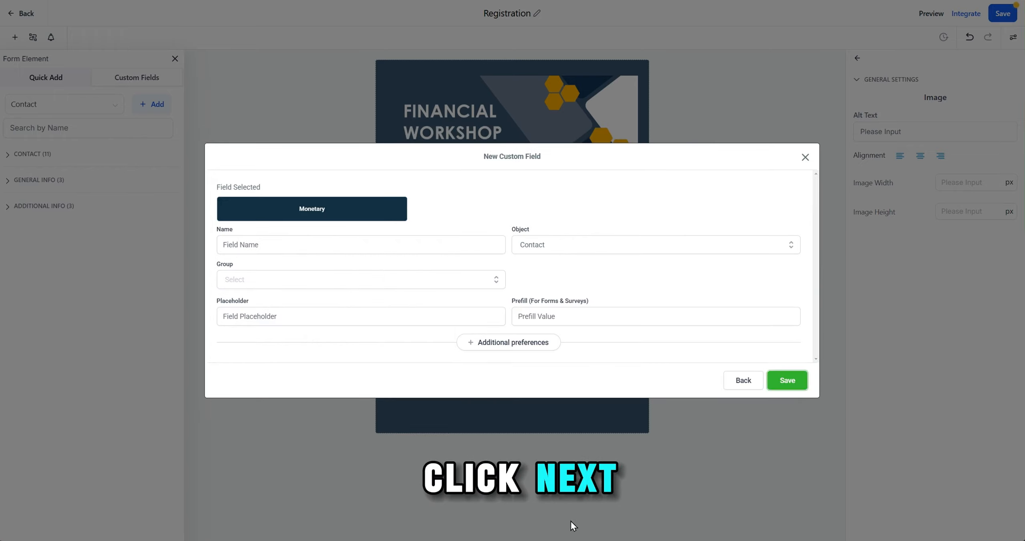
# Name the monetary field AMOUNT, assign it to the General Info group, and set its object to Contact.
pyautogui.click(261, 250)
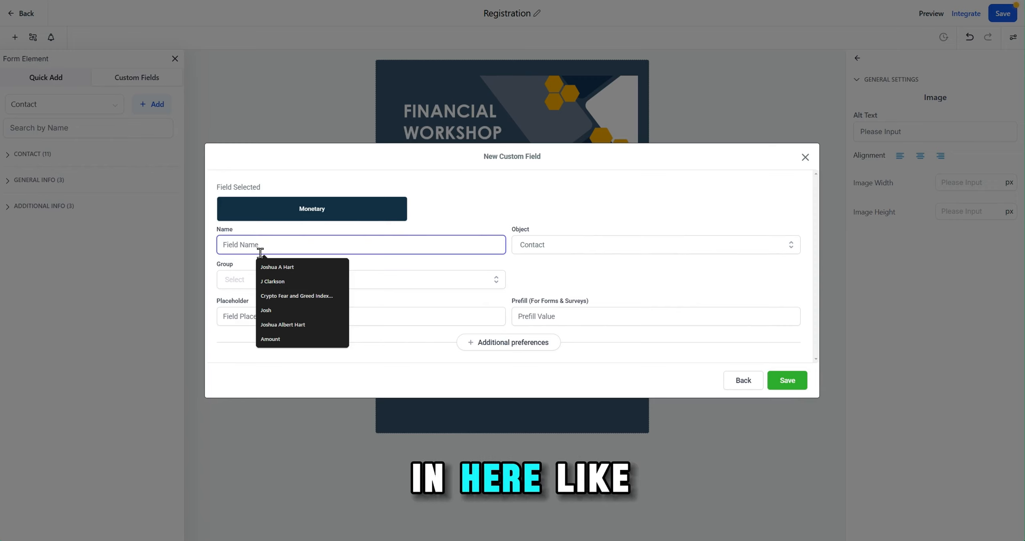
pyautogui.write('AMOUNT')
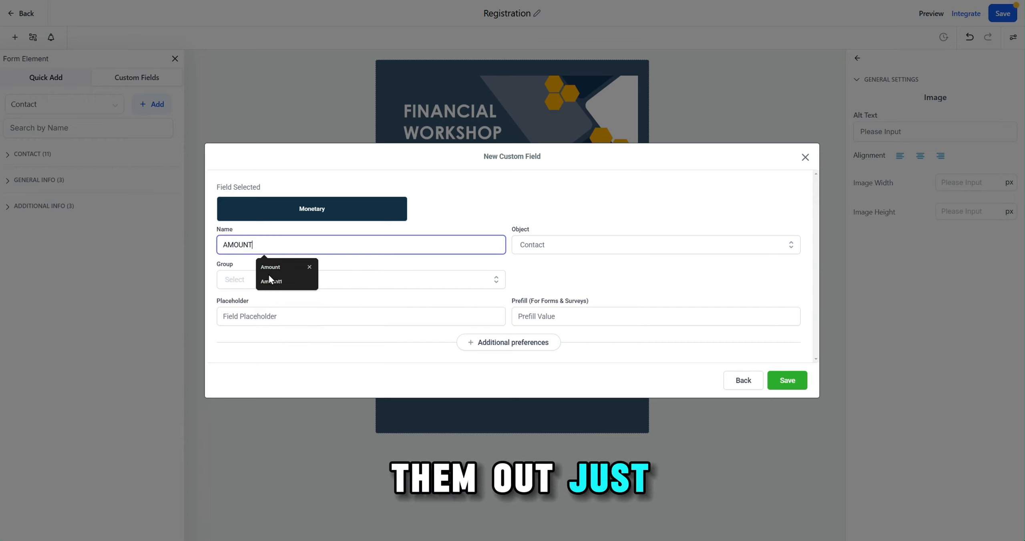
pyautogui.click(246, 279)
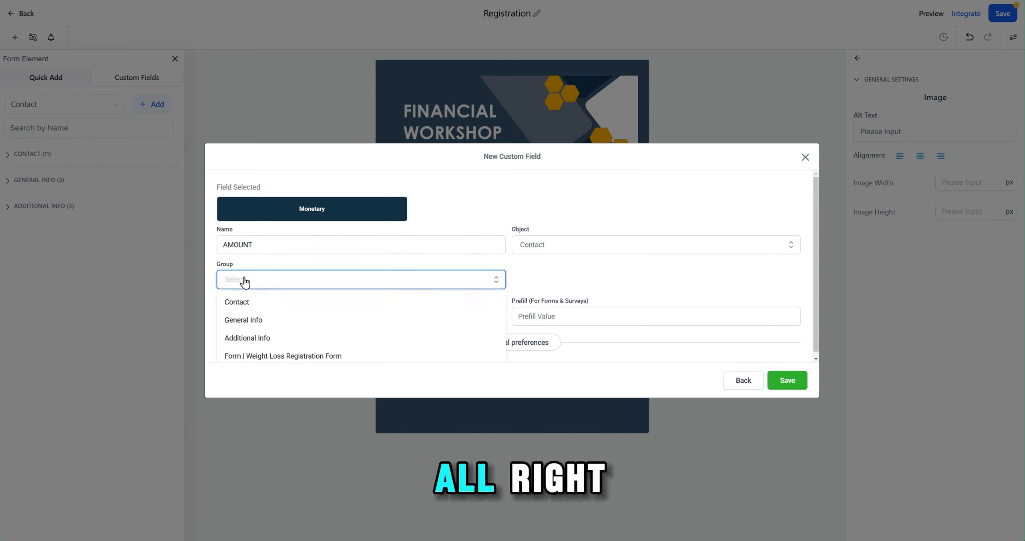
pyautogui.click(293, 318)
pyautogui.click(294, 311)
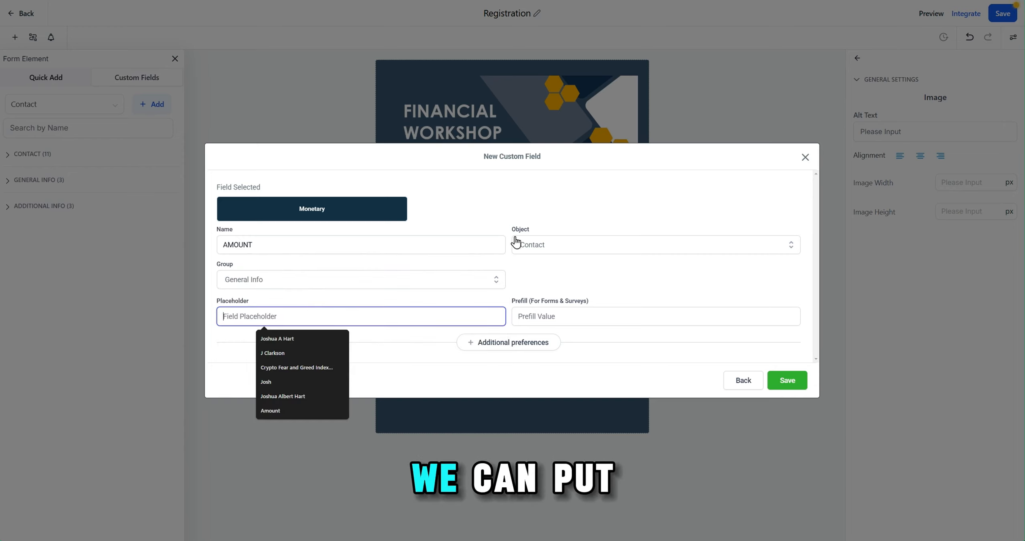
pyautogui.click(532, 242)
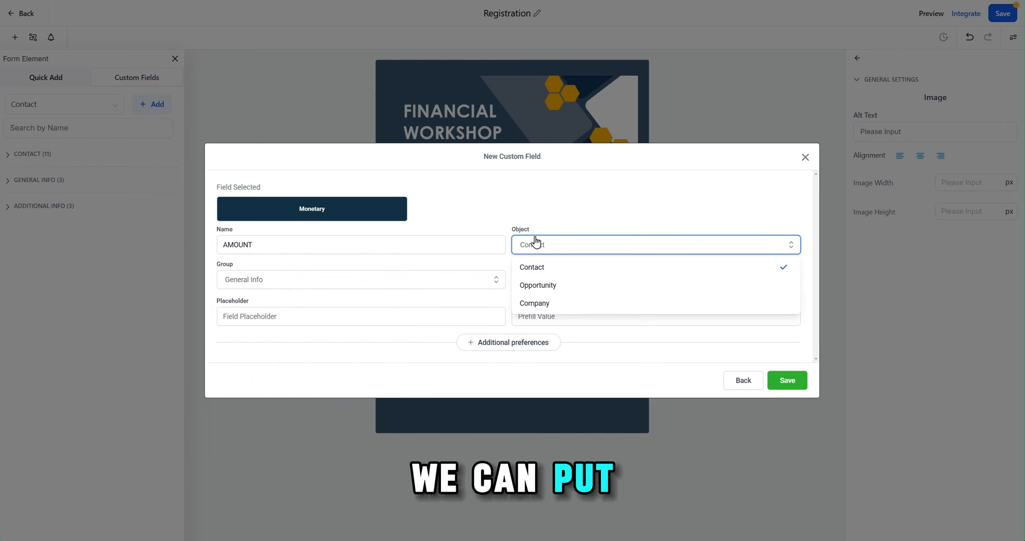
pyautogui.click(564, 270)
# Give the monetary field the placeholder "Invested Amount" and save the custom field.
pyautogui.click(311, 308)
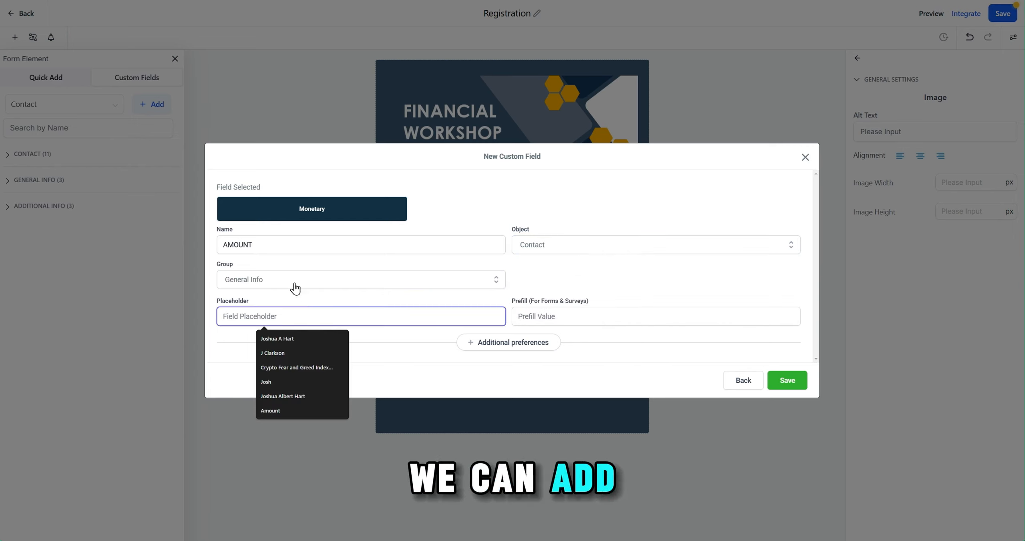
pyautogui.write('Iv')
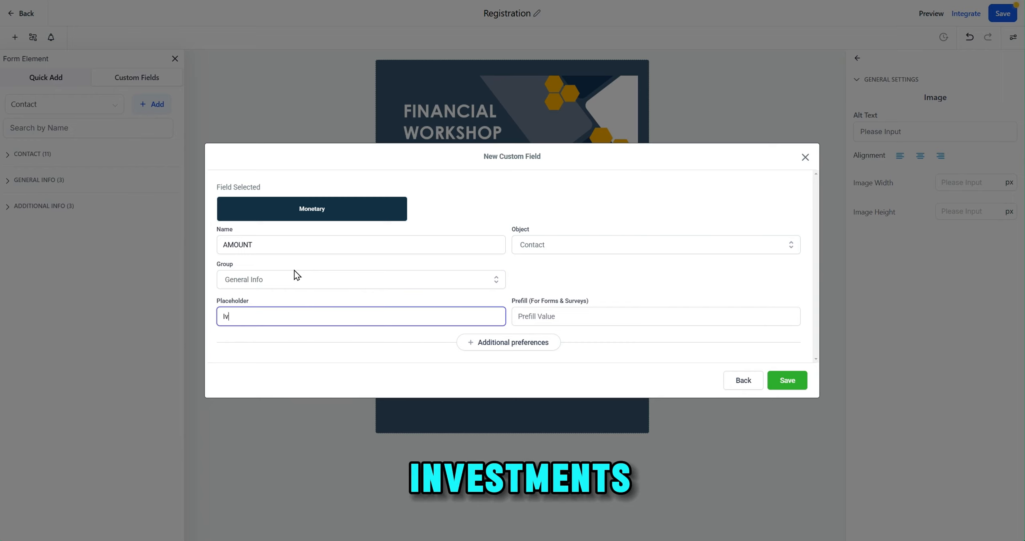
pyautogui.write('nvested Amount')
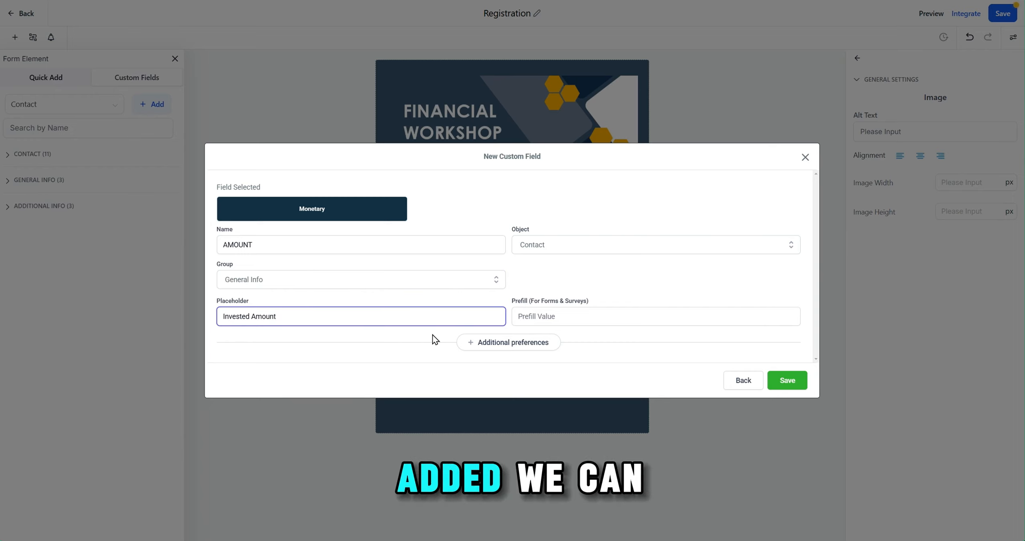
pyautogui.click(788, 383)
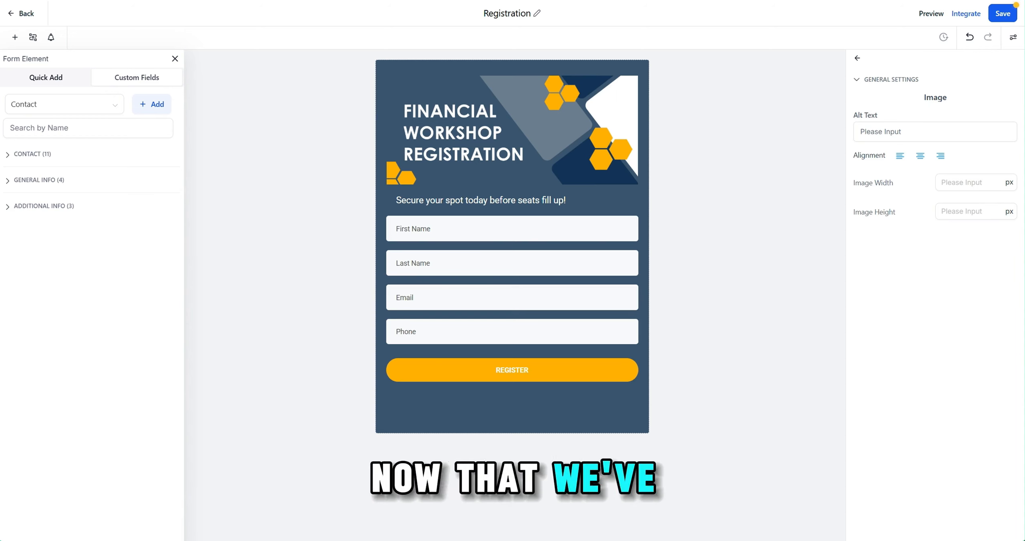
# Add the Example Amount field from the full Contact field list to the form, between Phone and the Register button.
pyautogui.click(35, 160)
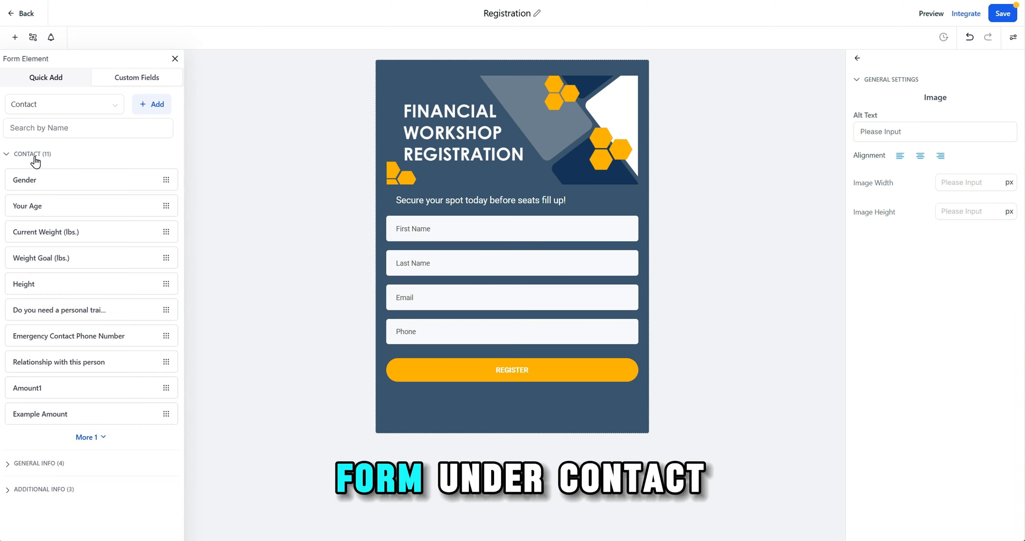
pyautogui.click(93, 437)
pyautogui.moveTo(102, 420); pyautogui.dragTo(424, 392)
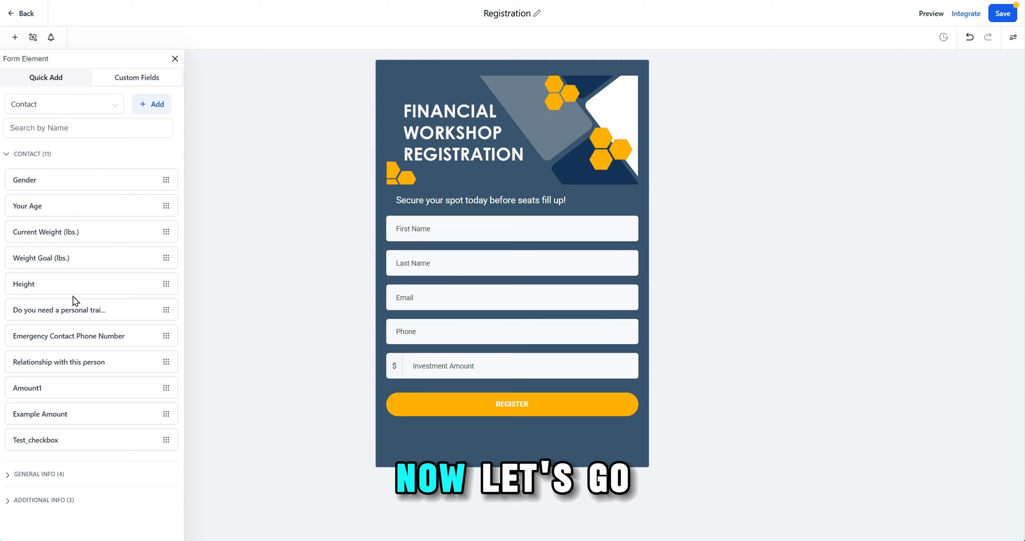
# Start another custom field, preview the dropdown and radio select types, and proceed with the Checkbox type.
pyautogui.click(151, 104)
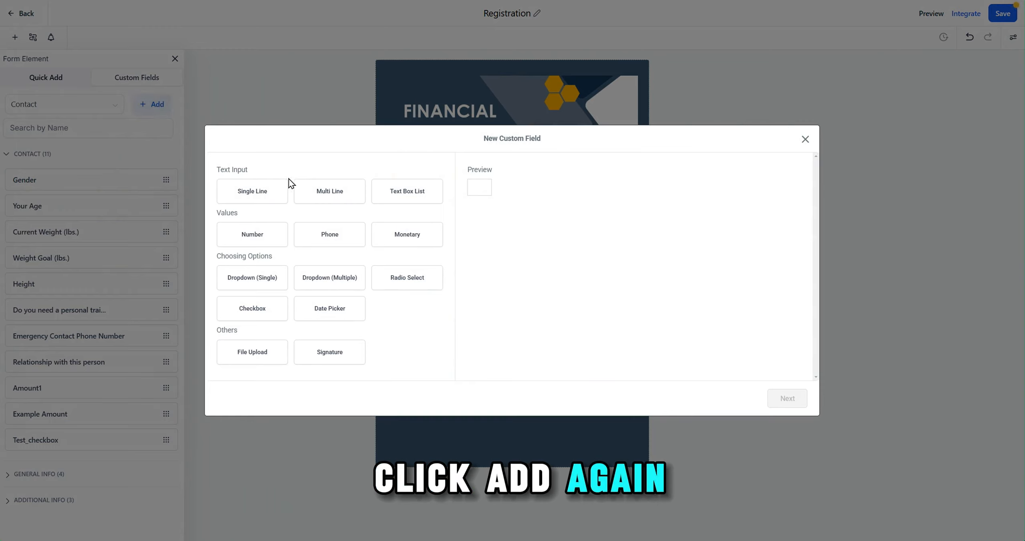
pyautogui.click(269, 275)
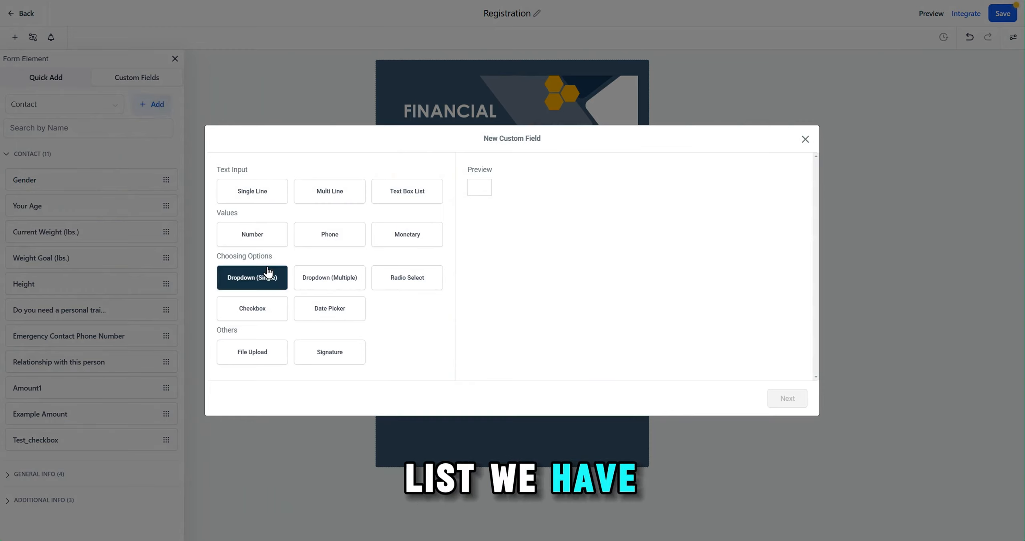
pyautogui.click(312, 283)
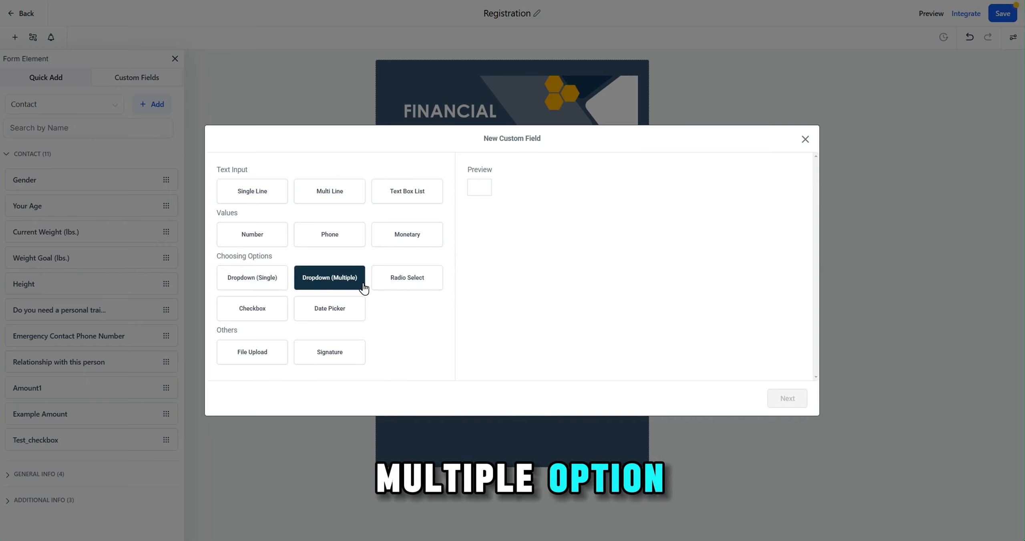
pyautogui.click(344, 282)
pyautogui.click(513, 216)
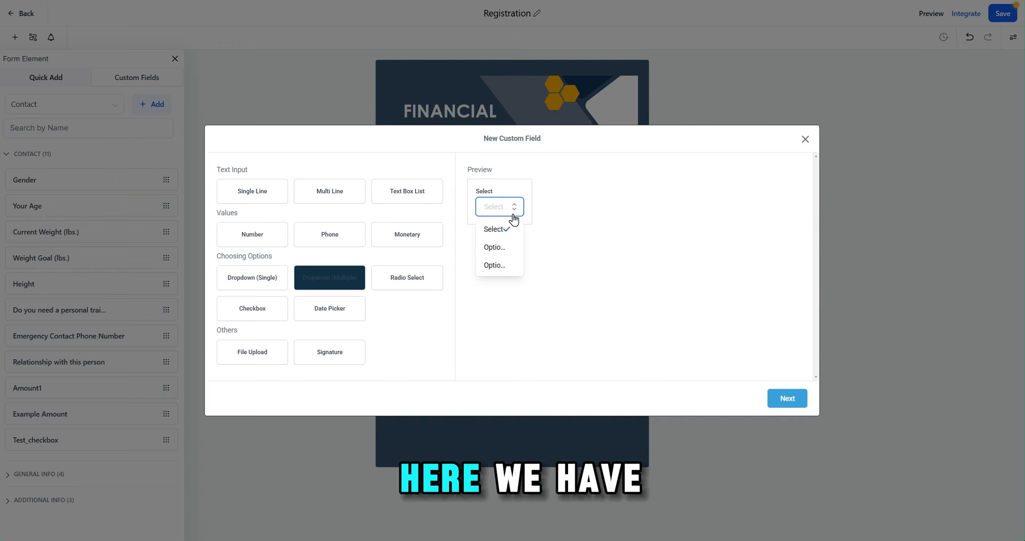
pyautogui.click(425, 275)
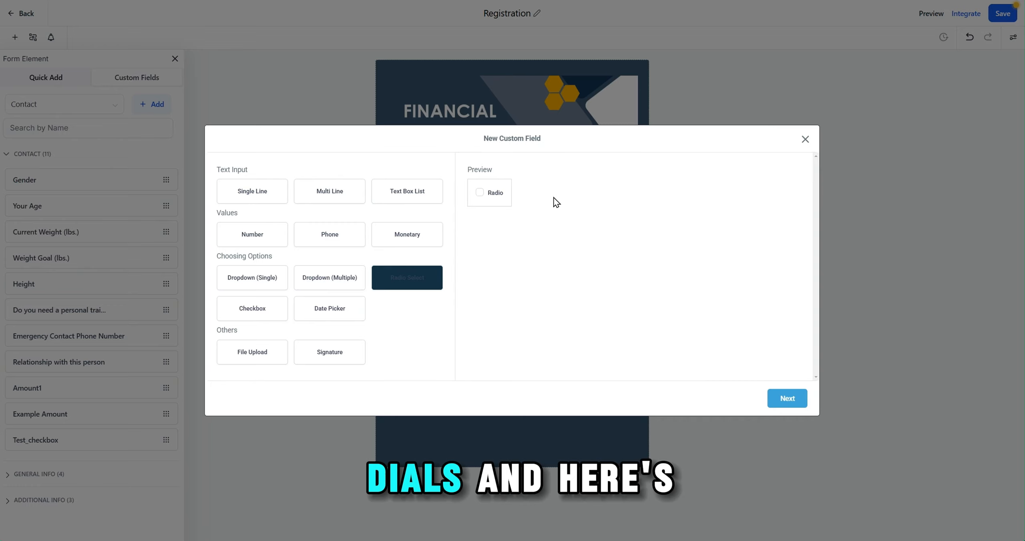
pyautogui.click(260, 320)
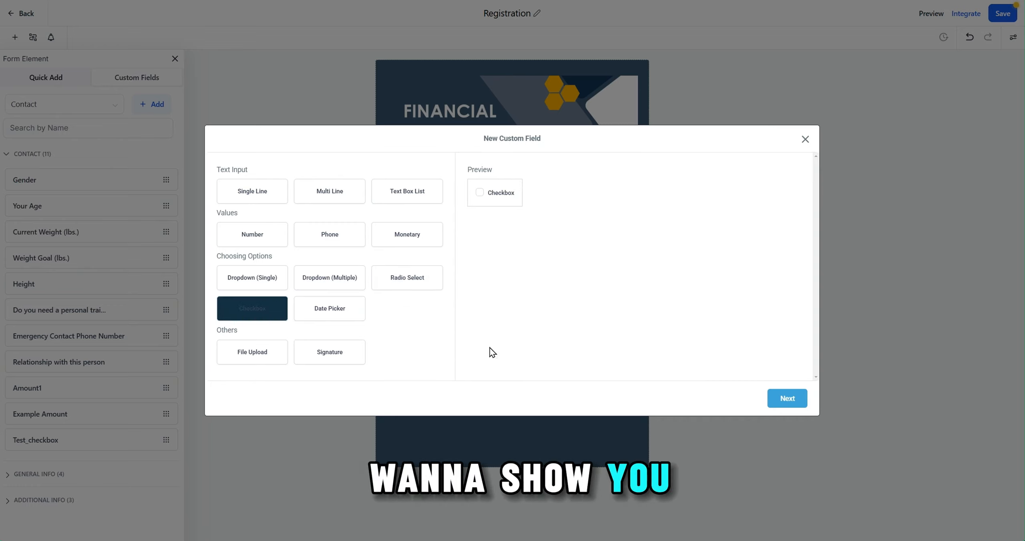
pyautogui.click(790, 396)
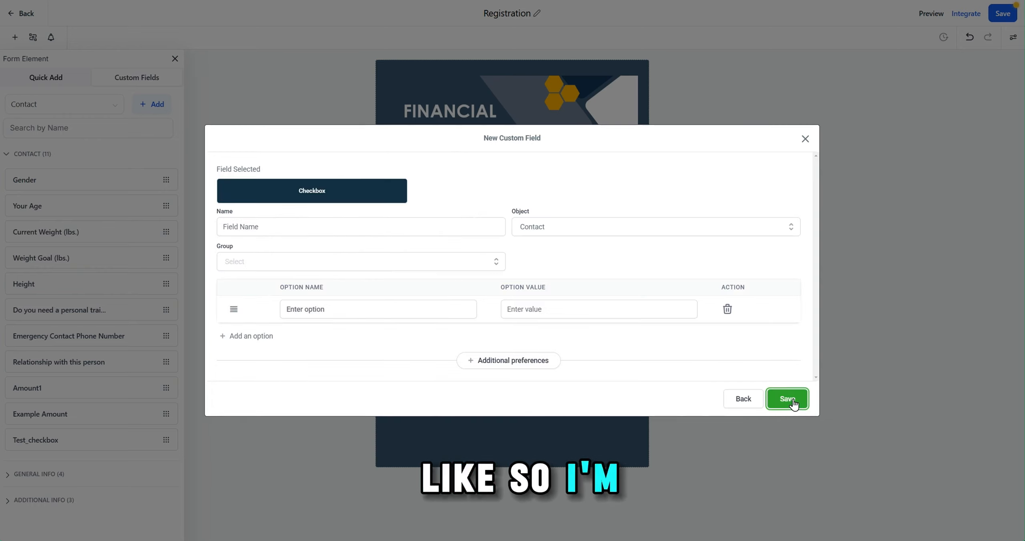
# Name the checkbox field CheckName and assign it to the Contact group.
pyautogui.click(297, 228)
pyautogui.write('CheckName')
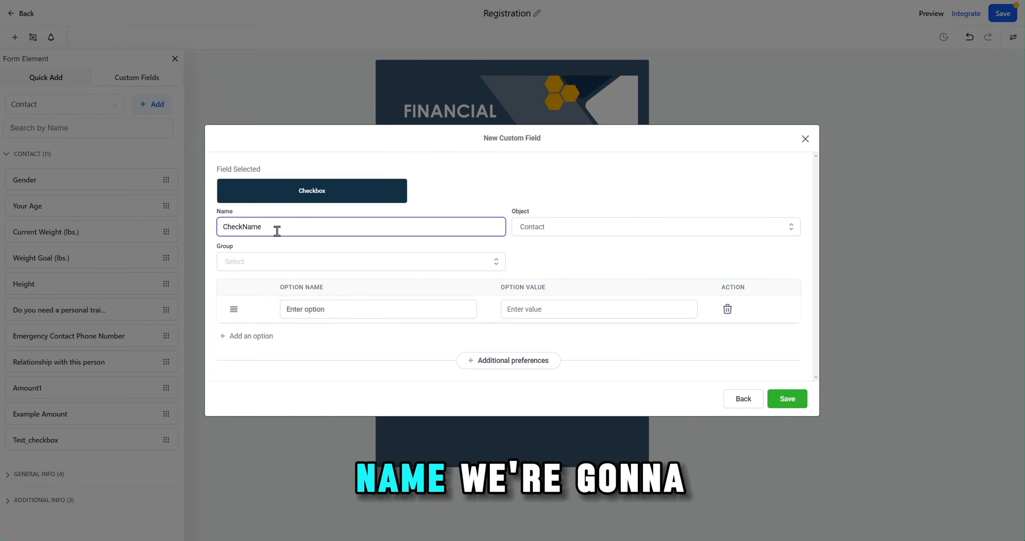
pyautogui.click(262, 261)
pyautogui.click(260, 284)
# Name the first checkbox option "Option#1-".
pyautogui.click(347, 311)
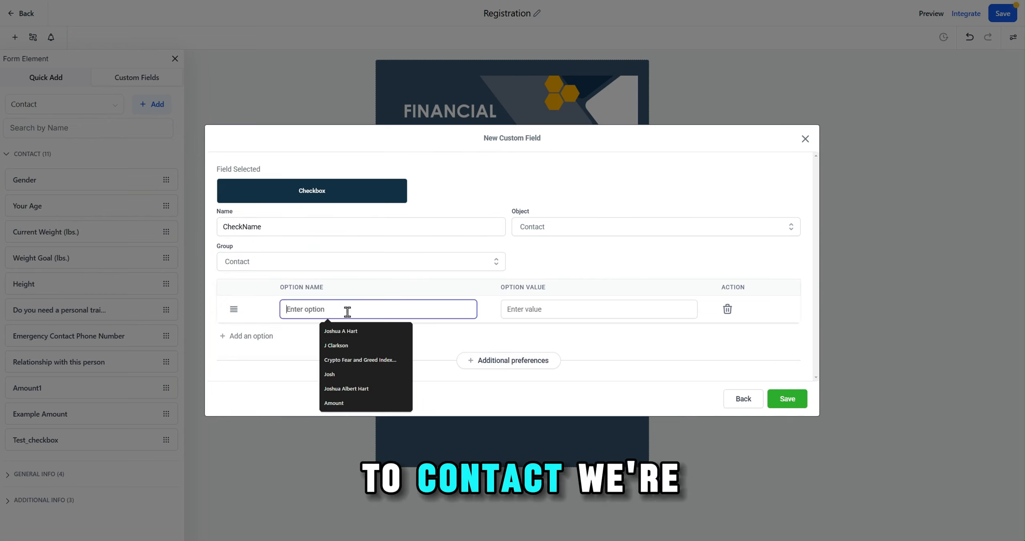
pyautogui.write('Option1')
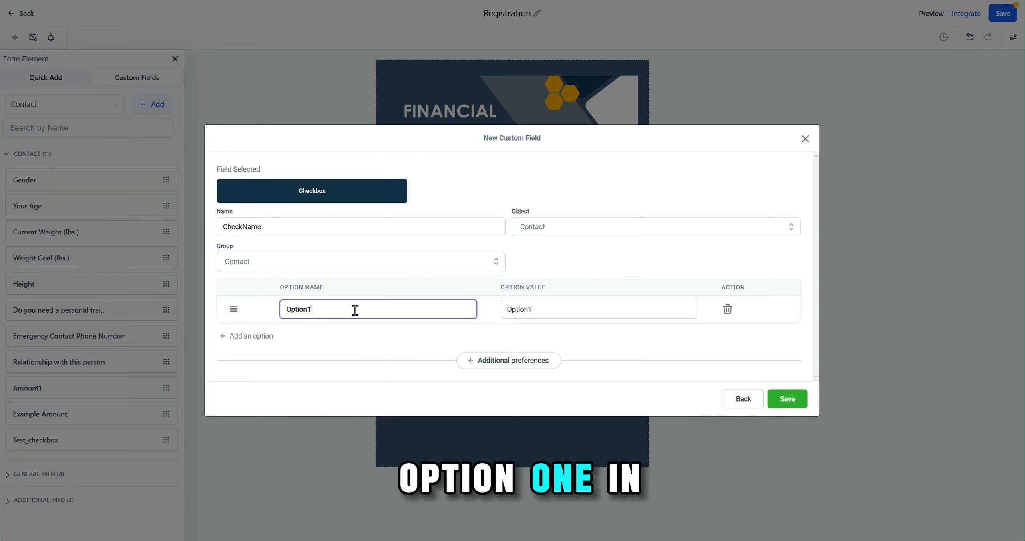
pyautogui.press('BackSpace')
pyautogui.write('#1-')
# Add more option rows, copying the first option's text into the second and third rows and renumbering them Option#3- and Option#4-.
pyautogui.moveTo(339, 312); pyautogui.dragTo(208, 324)
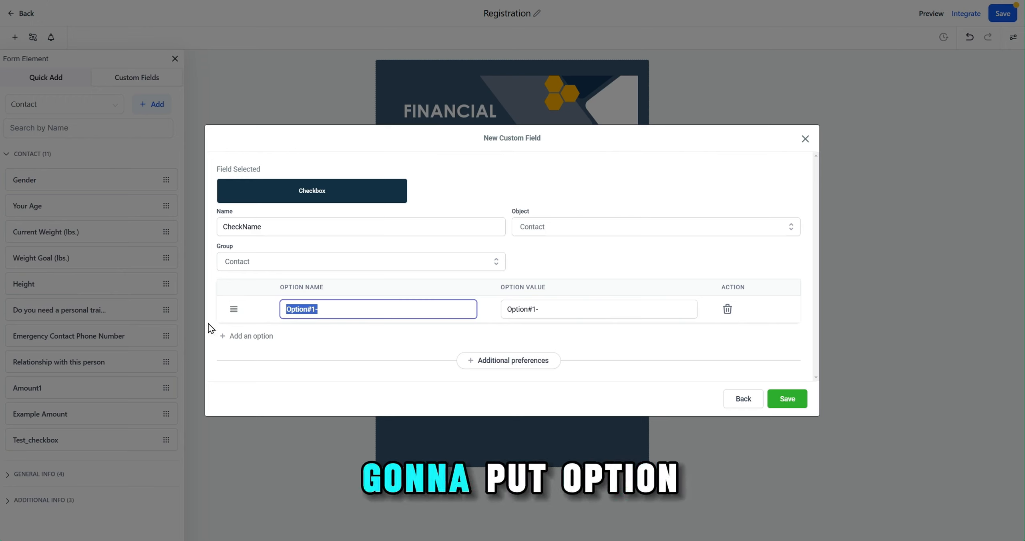
pyautogui.hotkey('ctrl', 'c')
pyautogui.click(256, 338)
pyautogui.click(313, 326)
pyautogui.hotkey('ctrl', 'v')
pyautogui.click(260, 352)
pyautogui.click(316, 335)
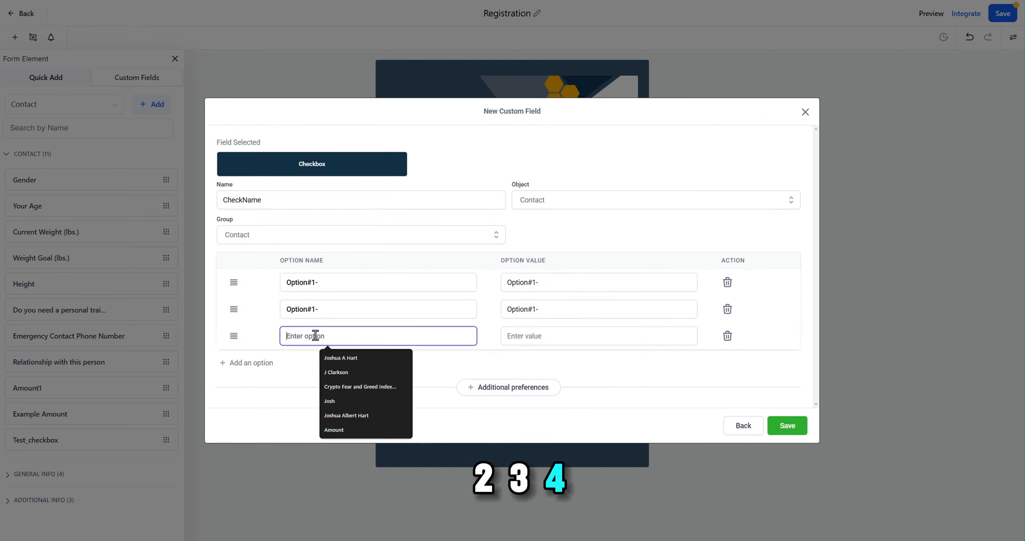
pyautogui.hotkey('ctrl', 'v')
pyautogui.click(258, 364)
pyautogui.click(317, 295)
pyautogui.press('BackSpace')
pyautogui.write('3')
pyautogui.click(316, 322)
pyautogui.write('4')
pyautogui.click(240, 376)
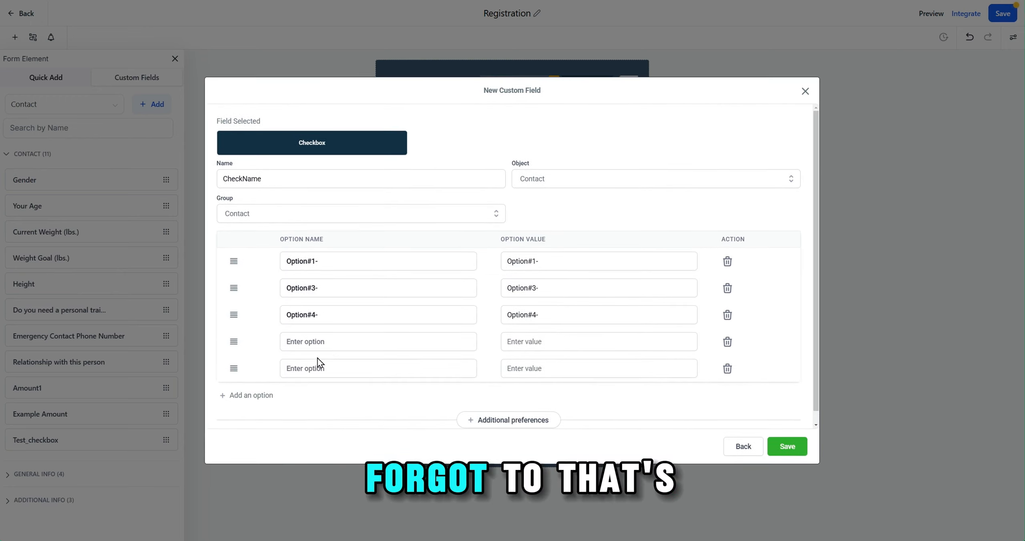
# Fill the fourth option row with "Option#2-", delete the empty fifth row, and save the checkbox field.
pyautogui.click(318, 342)
pyautogui.hotkey('ctrl', 'v')
pyautogui.click(314, 341)
pyautogui.press('BackSpace')
pyautogui.write('2')
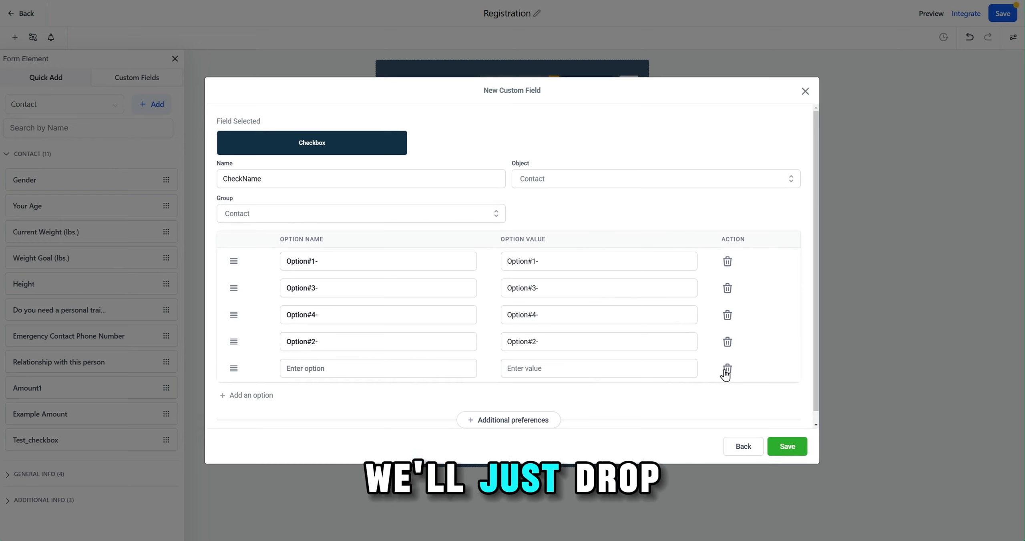
pyautogui.click(727, 368)
pyautogui.click(785, 438)
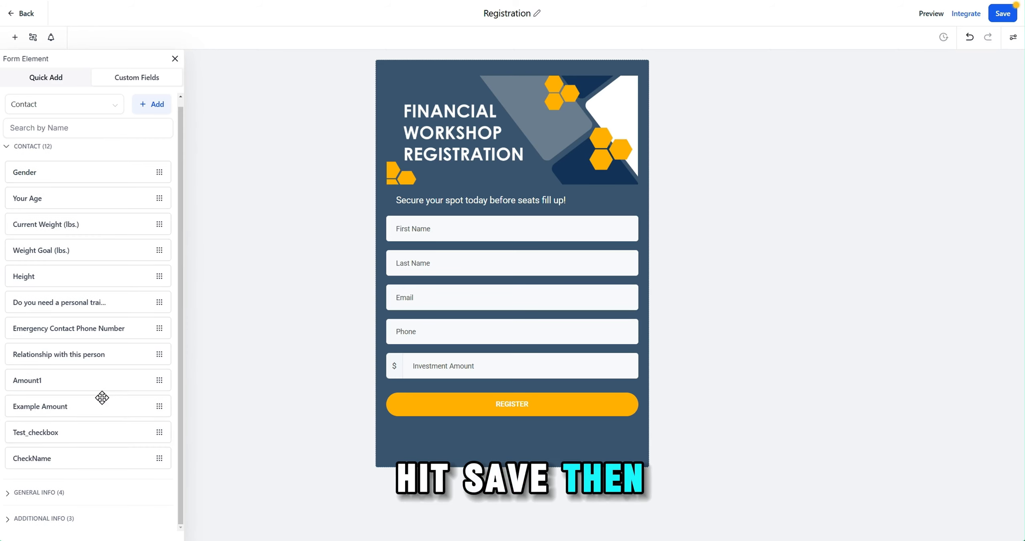
# Place the CheckName field on the form between the Investment Amount field and the Register button.
pyautogui.moveTo(55, 457); pyautogui.dragTo(466, 408)
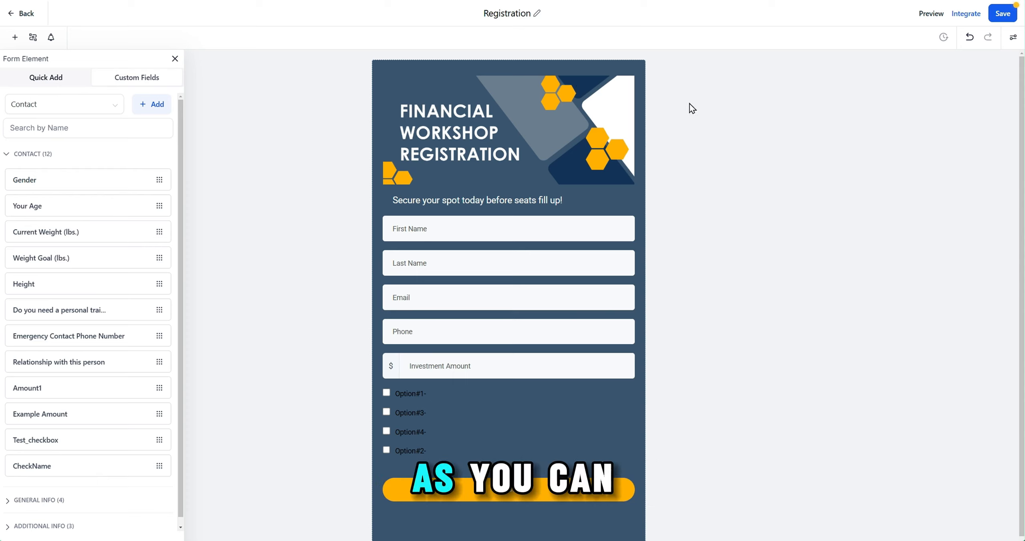
# Open the form's integration settings and review the sticky sidebar, polite slide-in, popup and inline embed layouts.
pyautogui.click(961, 16)
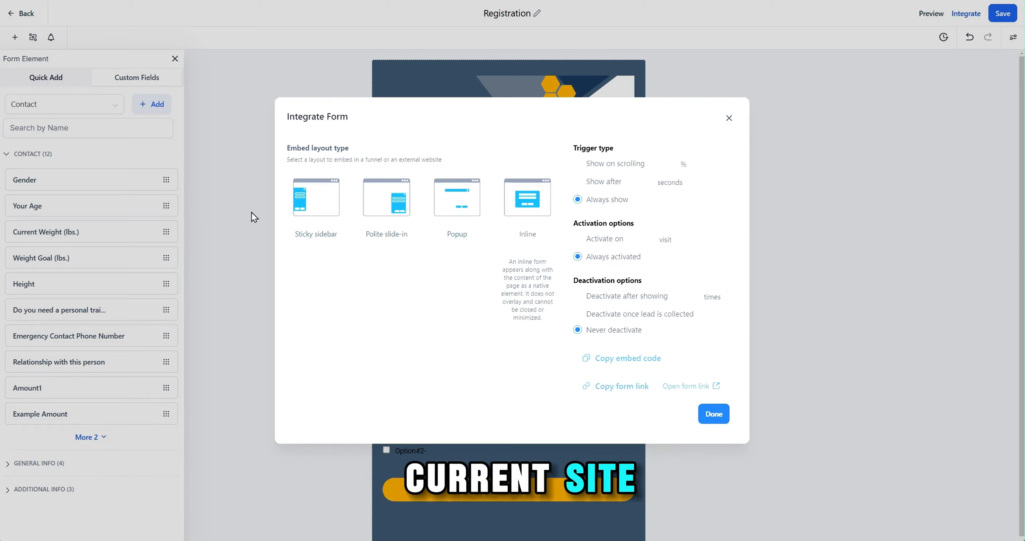
pyautogui.moveTo(361, 222)
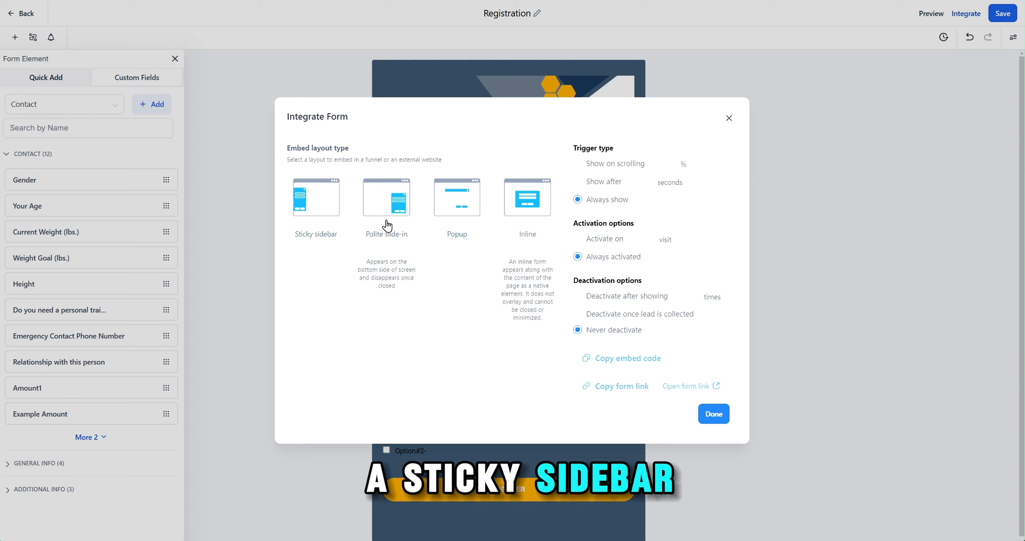
pyautogui.moveTo(451, 225)
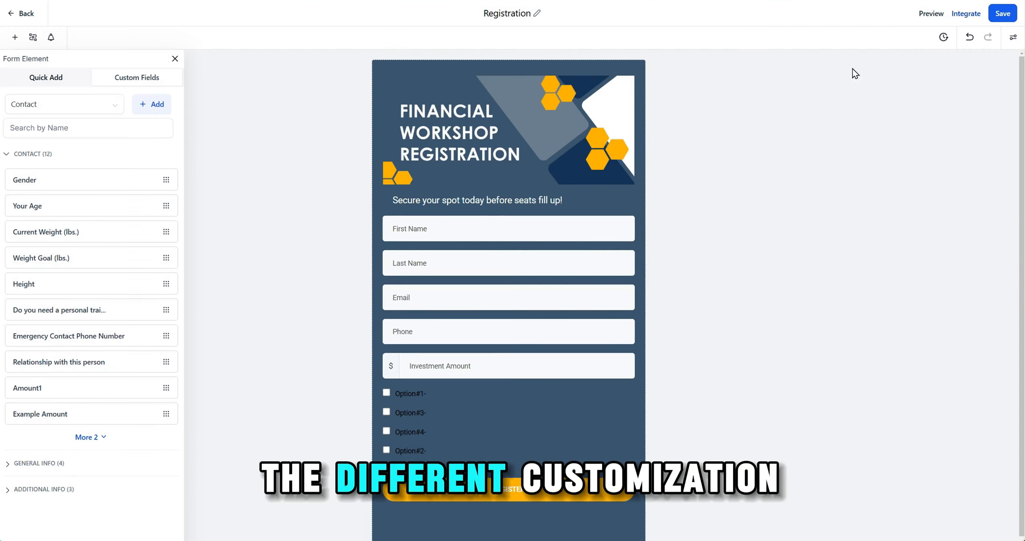
# Open the form's style settings, browse the available themes, and use the Animal Lover theme.
pyautogui.click(1012, 36)
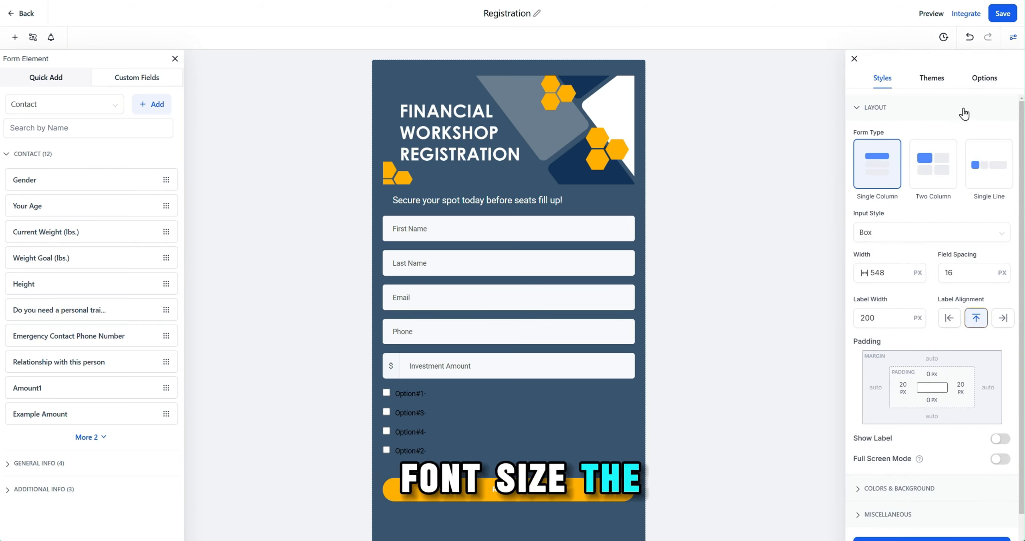
pyautogui.click(932, 81)
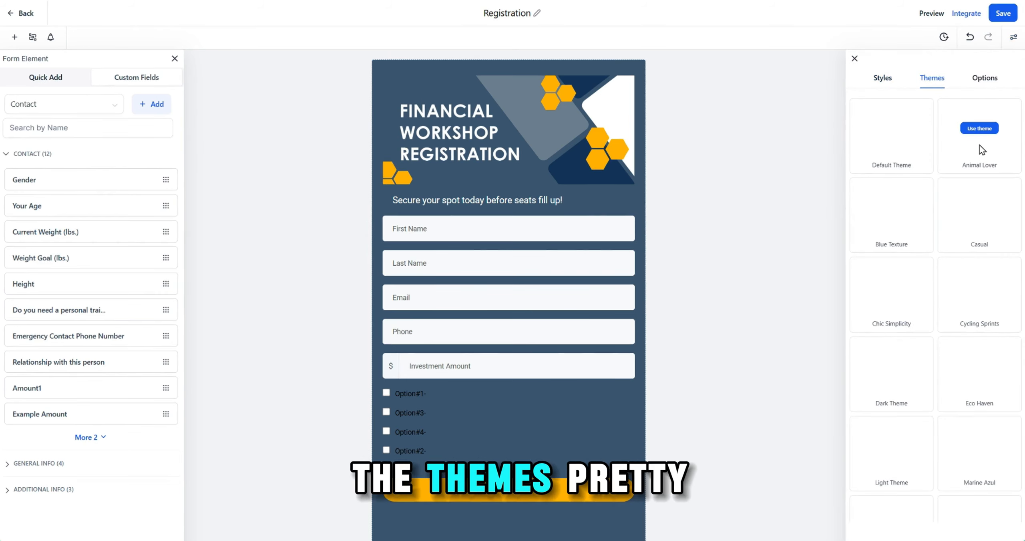
pyautogui.click(979, 128)
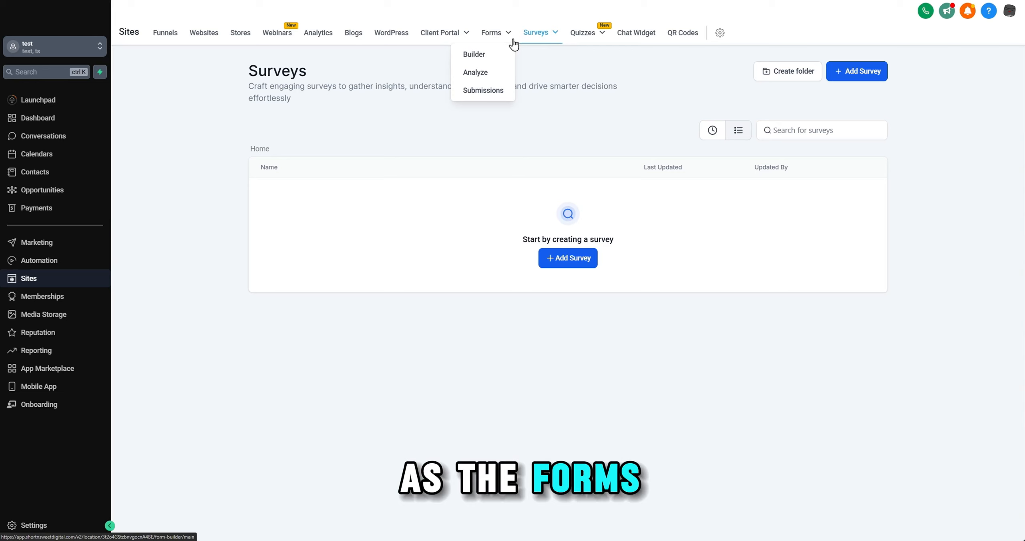
# Start a new survey from templates and open the survey template library.
pyautogui.click(857, 70)
pyautogui.click(648, 211)
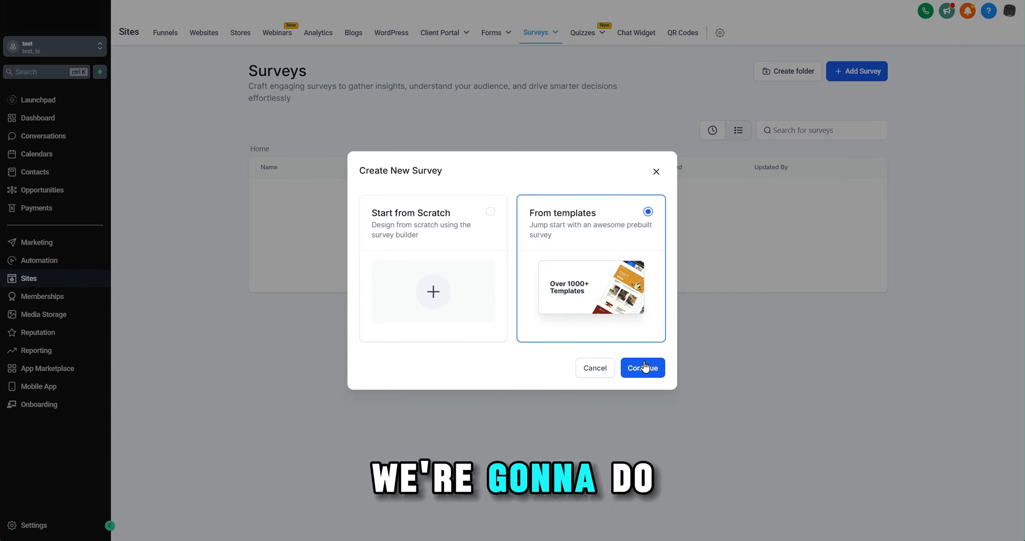
pyautogui.click(646, 367)
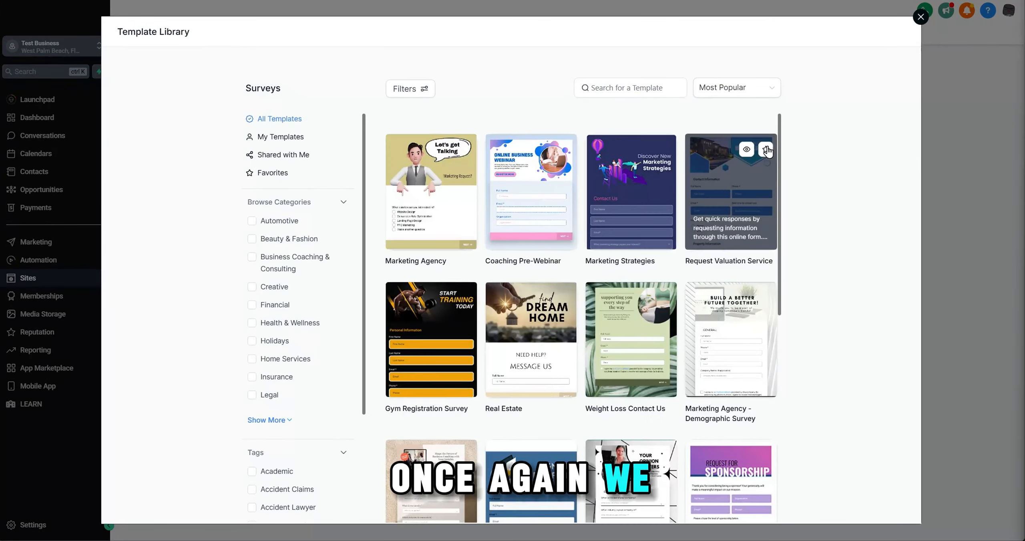
# Browse the survey template library and create the survey from the Gym Registration Survey template.
pyautogui.scroll(-2, 753, 177)
pyautogui.scroll(-3, 753, 177)
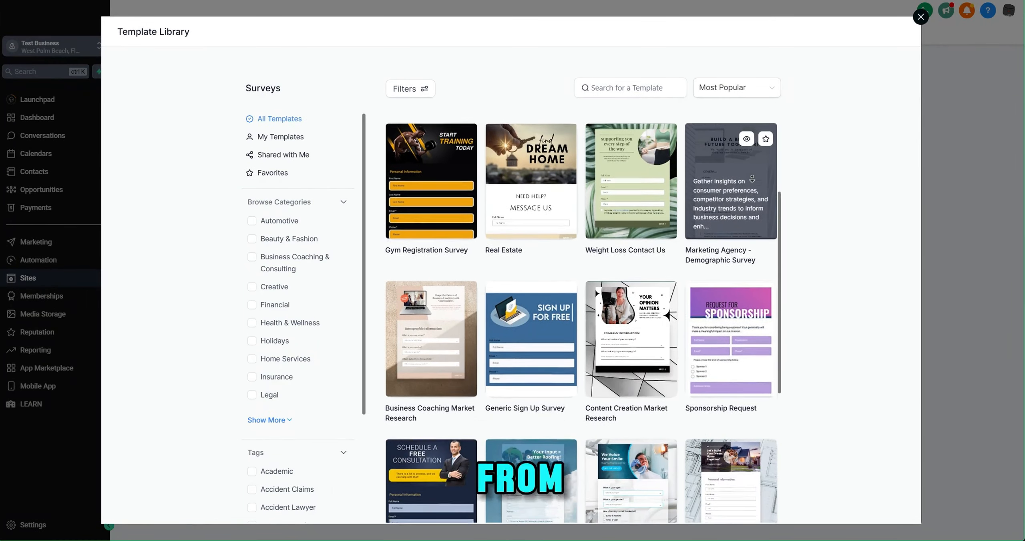
pyautogui.moveTo(437, 176)
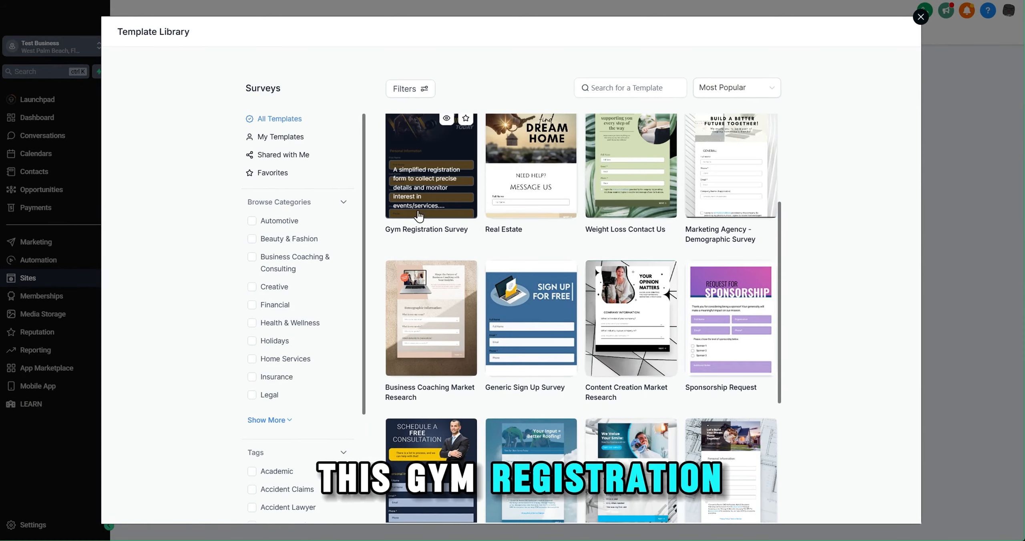
pyautogui.click(440, 158)
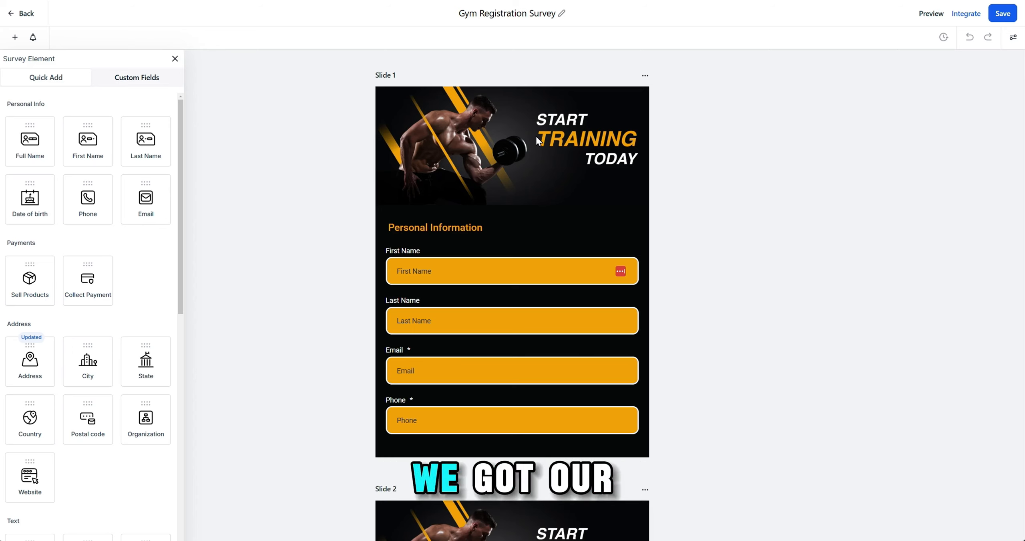
# Review the fields on each slide of the gym registration survey, from Slide 1 through Slide 4.
pyautogui.scroll(-8, 537, 138)
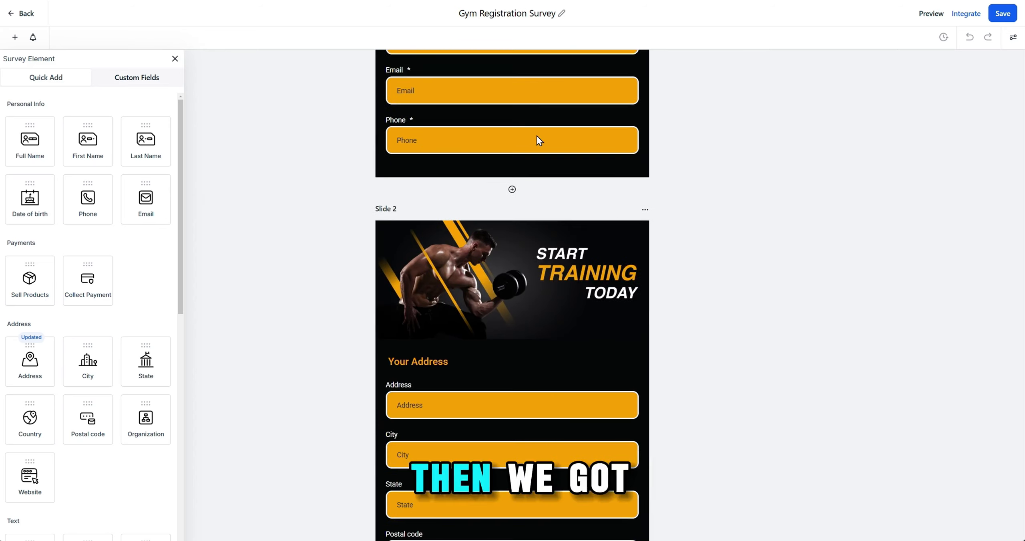
pyautogui.scroll(-6, 537, 141)
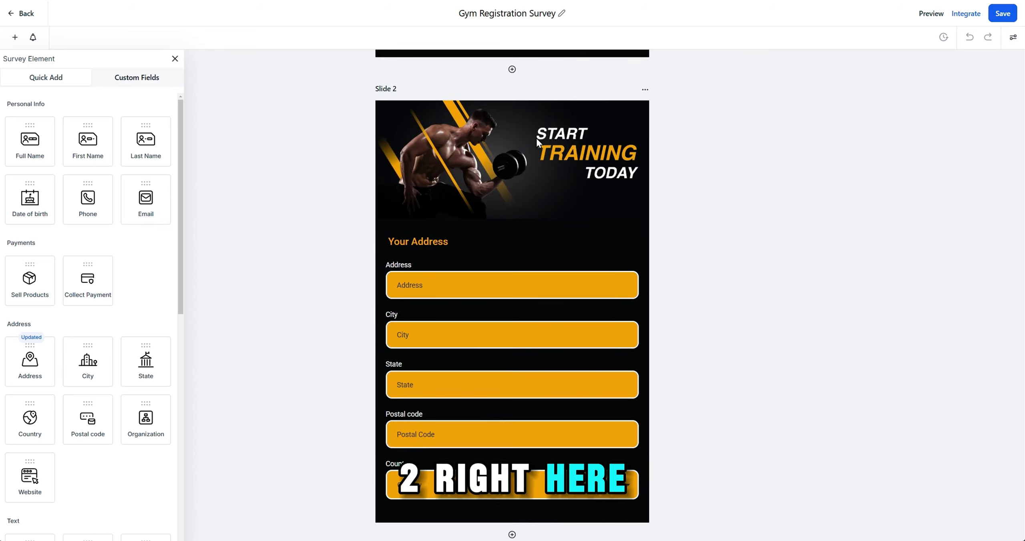
pyautogui.scroll(-9, 536, 140)
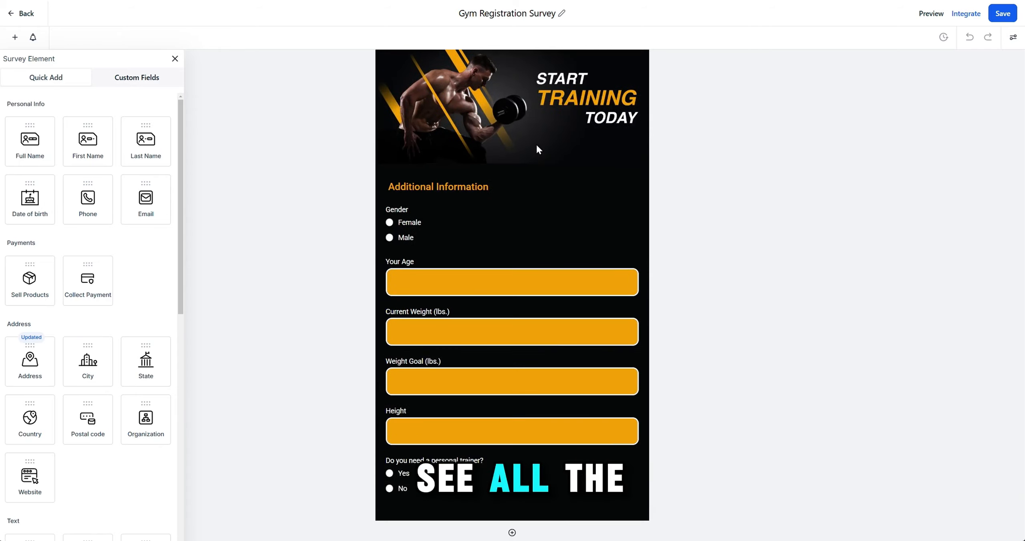
pyautogui.scroll(-9, 536, 142)
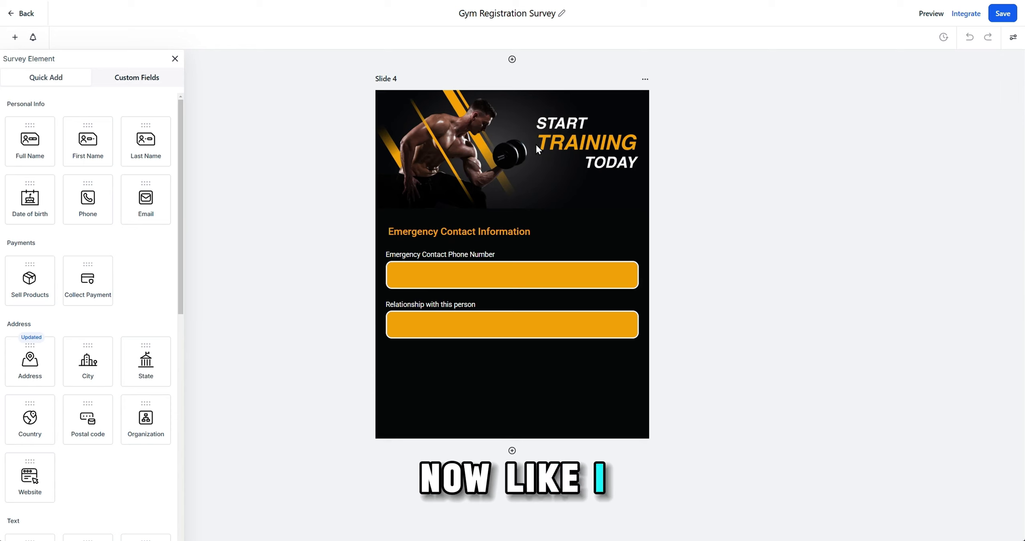